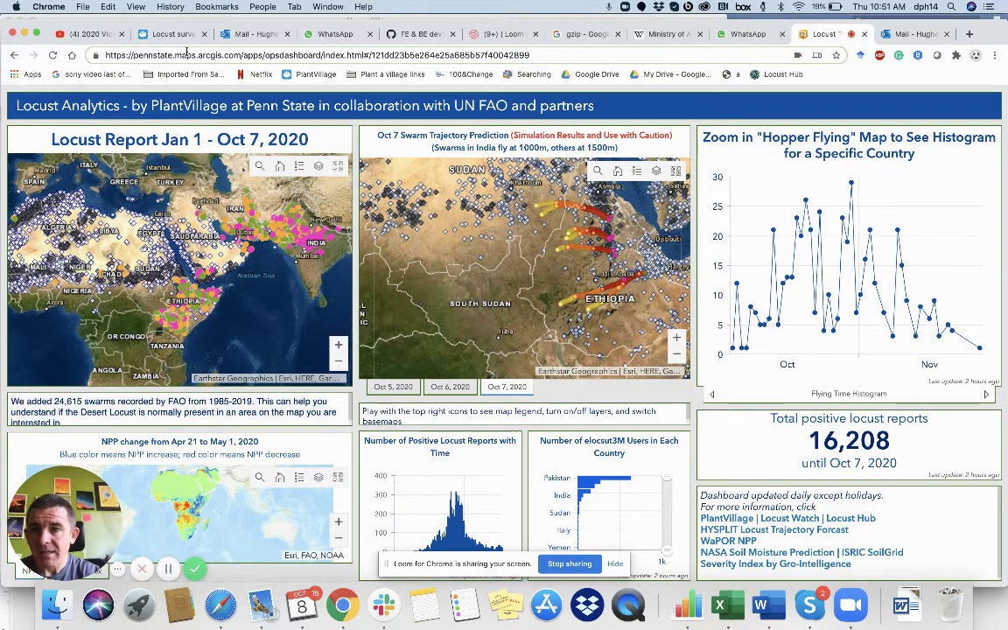
# Step: Enlarge the Locust Report map to fill the dashboard and focus it on North Africa, the Middle East and South Asia
pyautogui.moveTo(209, 55); pyautogui.dragTo(102, 56)
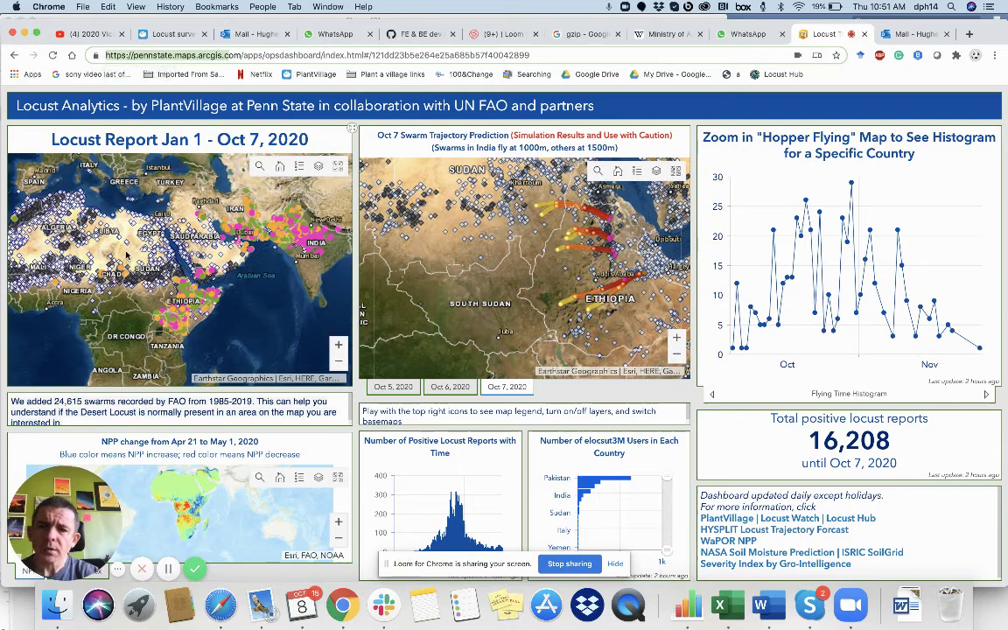
pyautogui.click(260, 276)
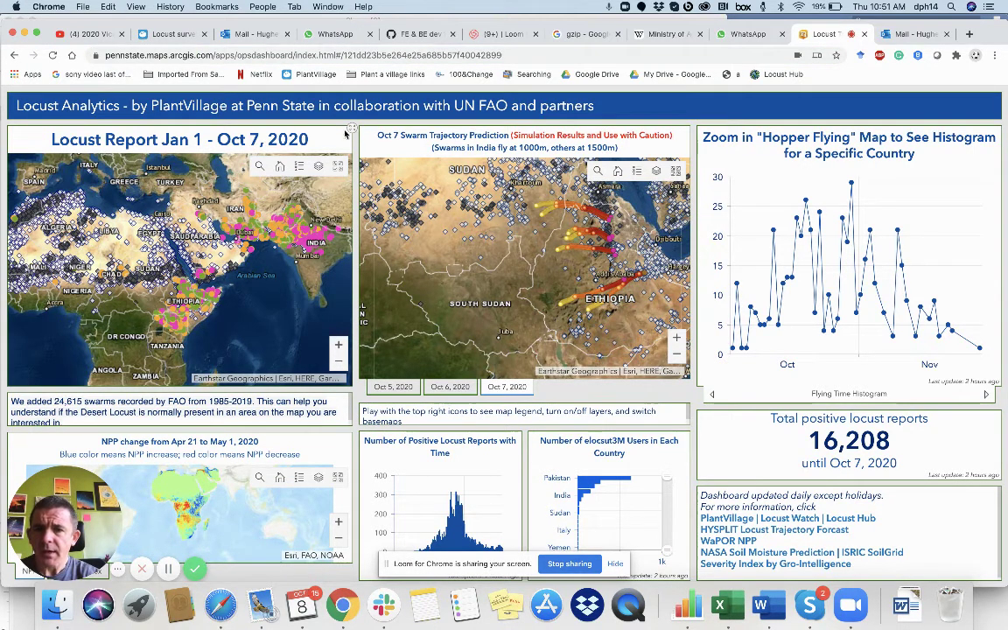
pyautogui.click(350, 130)
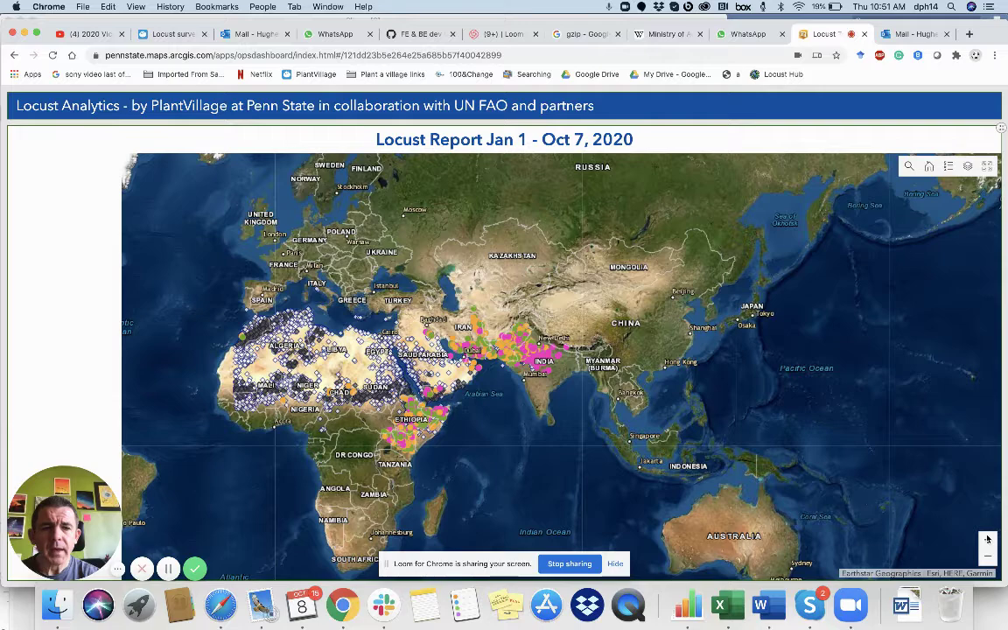
pyautogui.click(987, 539)
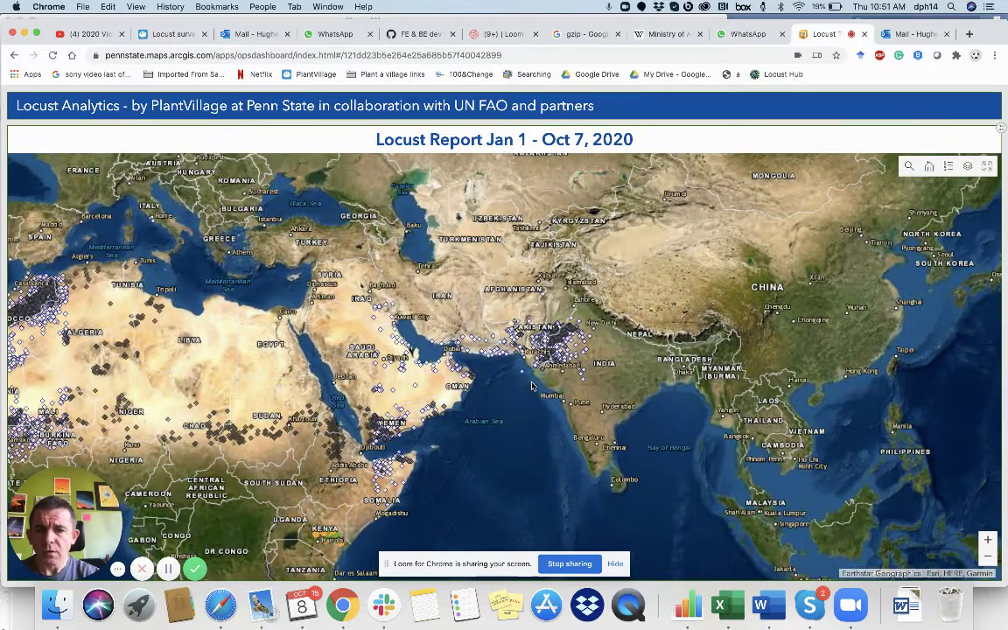
pyautogui.moveTo(486, 420); pyautogui.dragTo(503, 404)
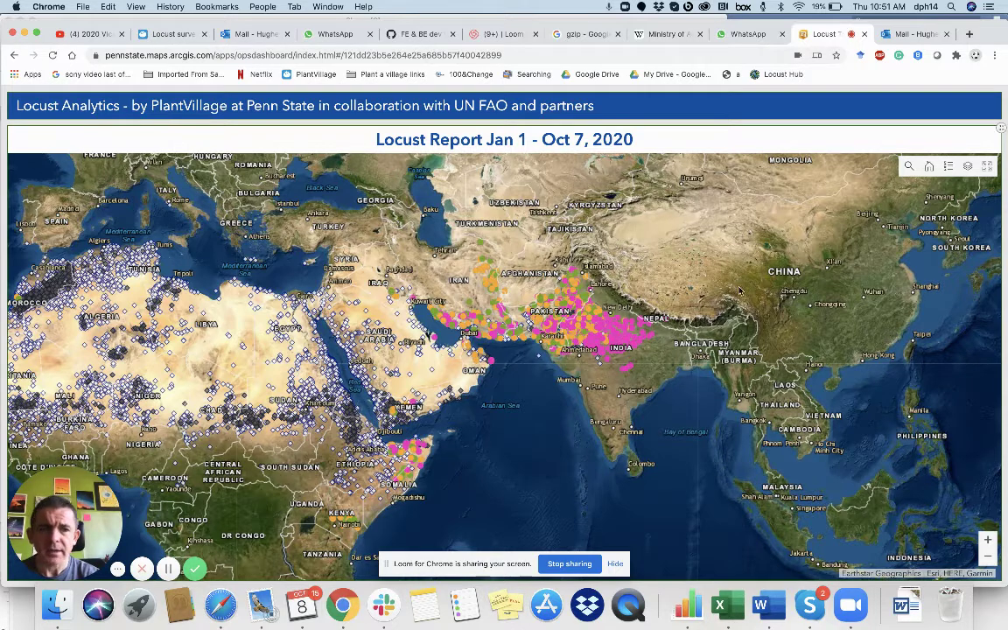
# Step: Check the Locust Report map's legend and hide its Locust Report layer, leaving the two historical swarm layers on
pyautogui.click(948, 166)
pyautogui.click(948, 166)
pyautogui.click(948, 166)
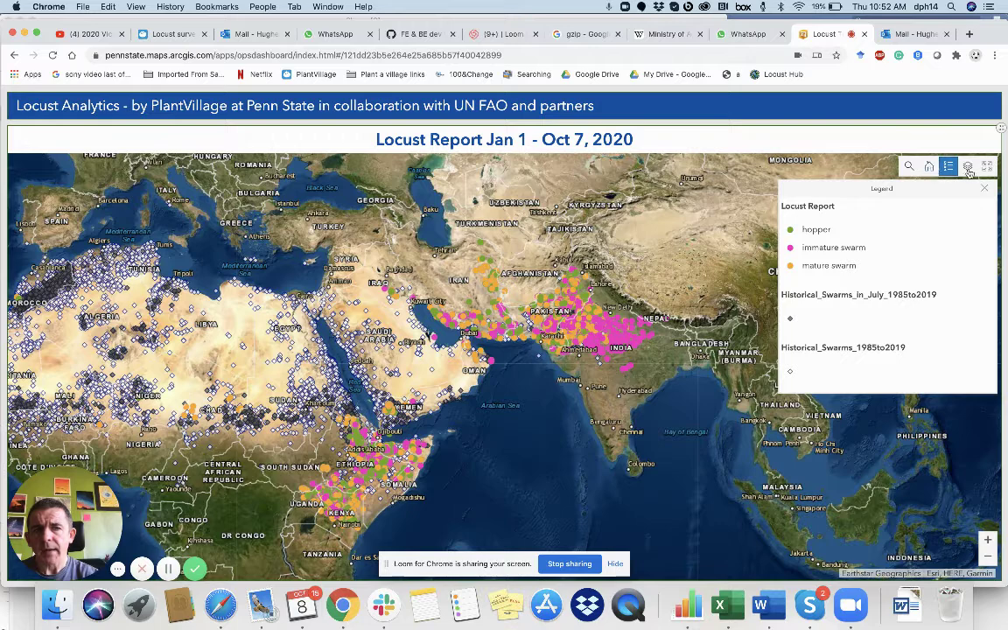
pyautogui.click(967, 166)
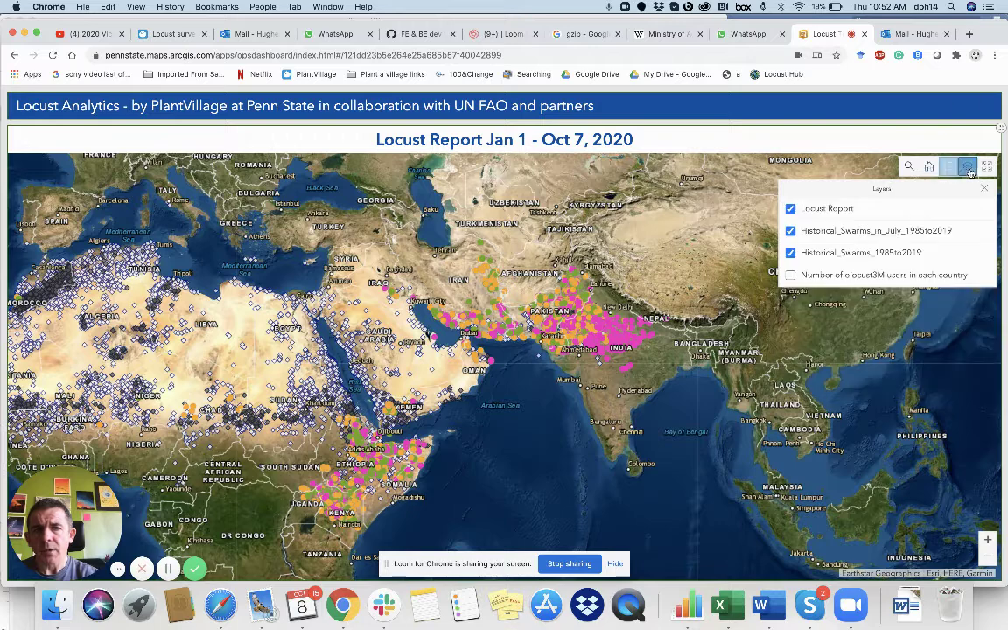
pyautogui.click(835, 212)
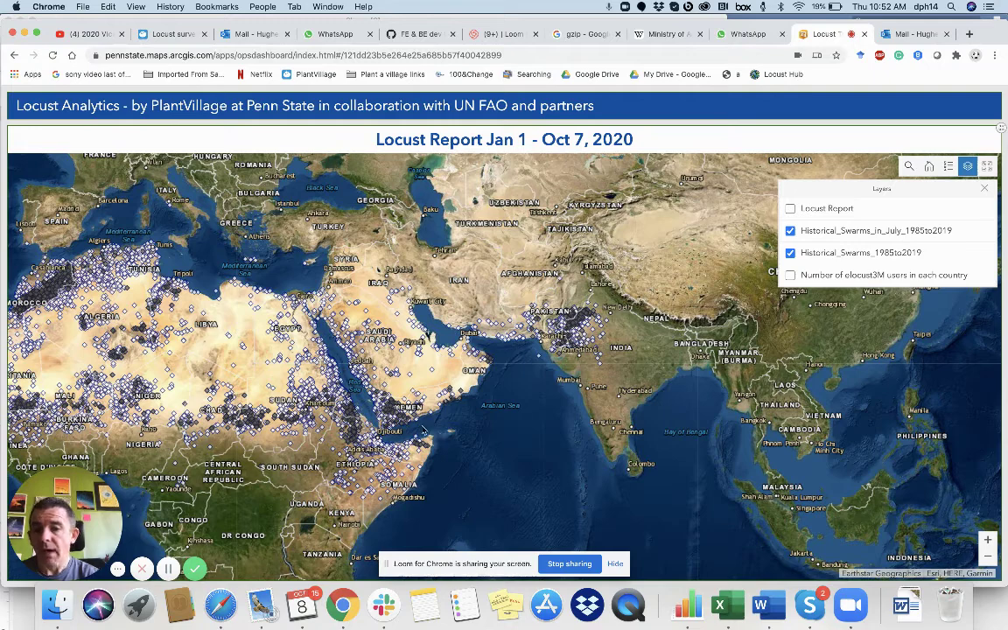
# Step: Focus on the Horn of Africa and inspect the details of two historical swarm points in eastern Ethiopia
pyautogui.moveTo(401, 453); pyautogui.dragTo(471, 372)
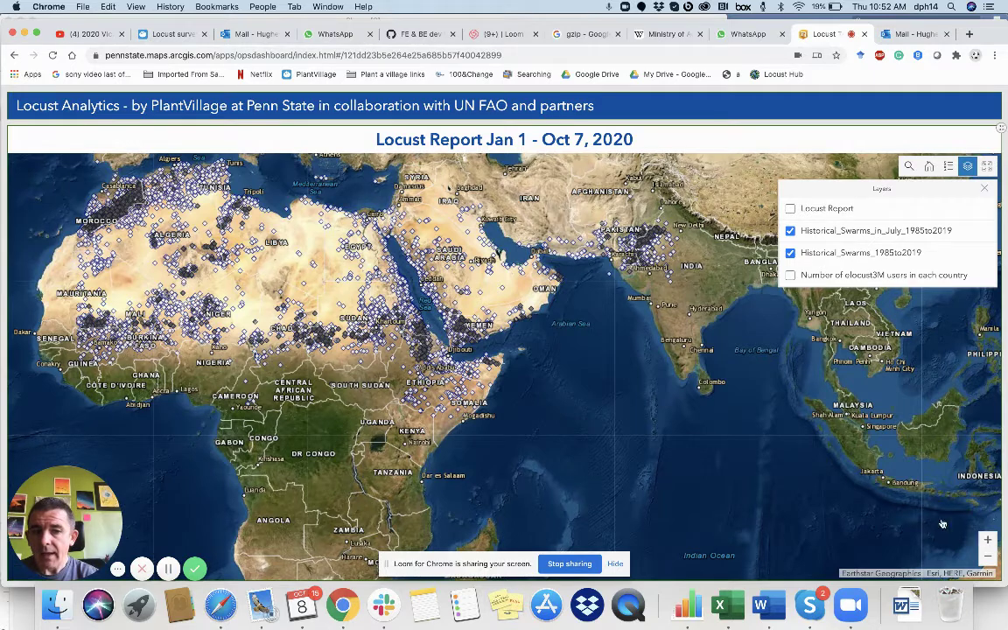
pyautogui.click(985, 539)
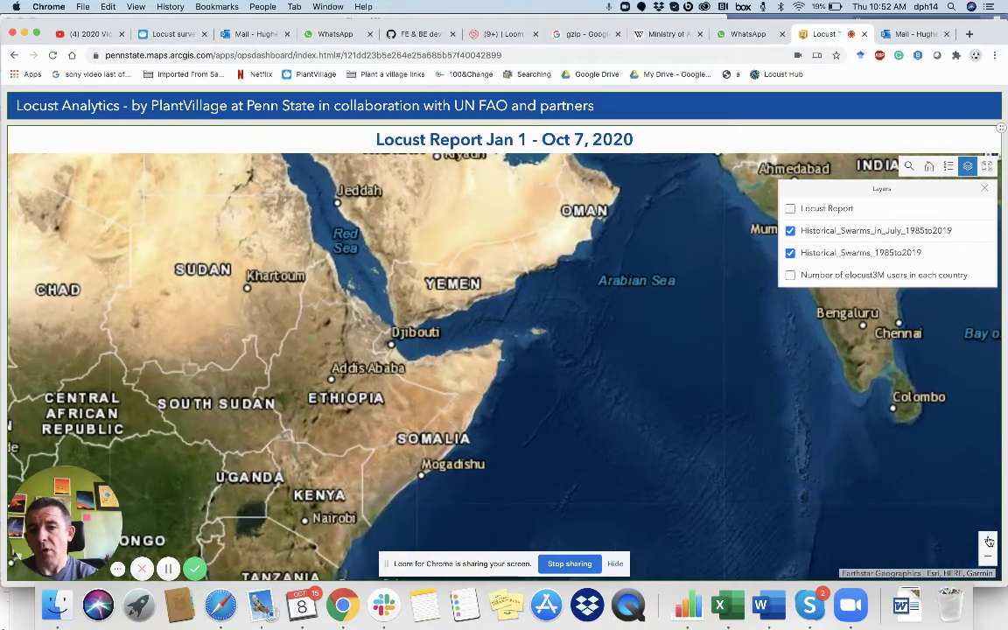
pyautogui.click(987, 540)
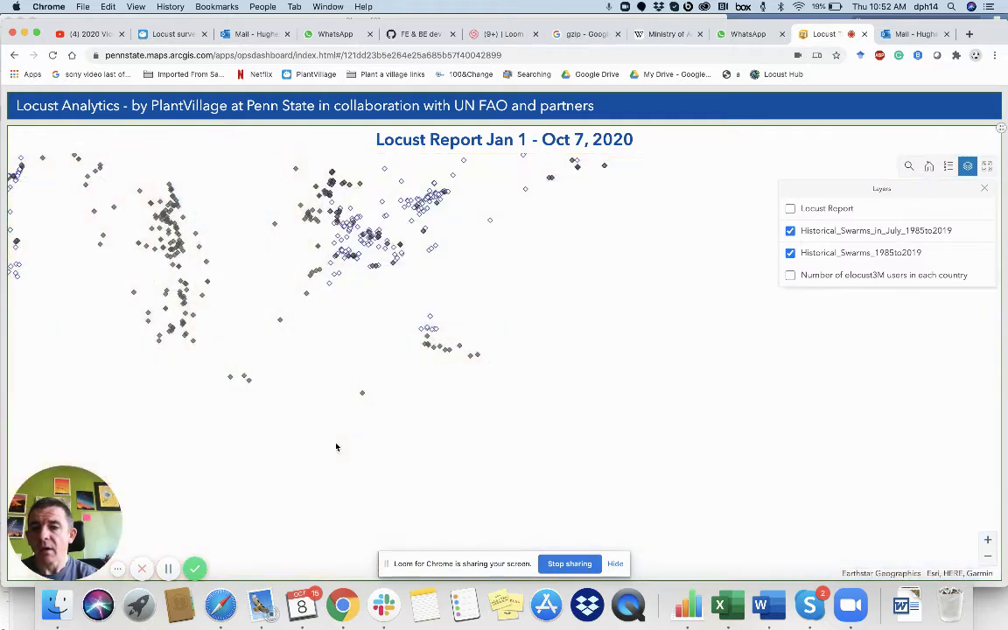
pyautogui.moveTo(570, 386); pyautogui.dragTo(584, 389)
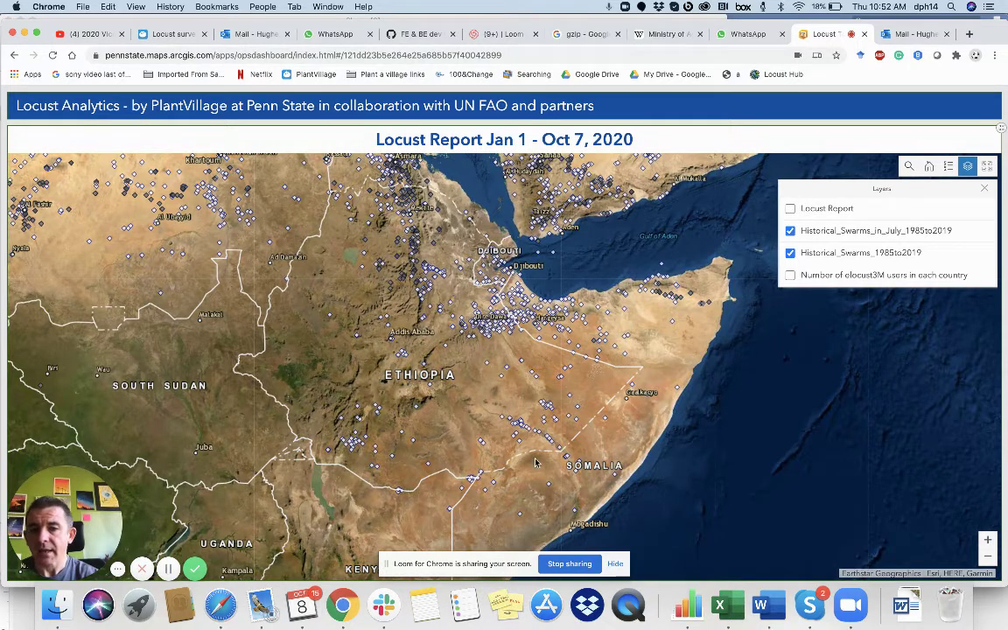
pyautogui.click(542, 404)
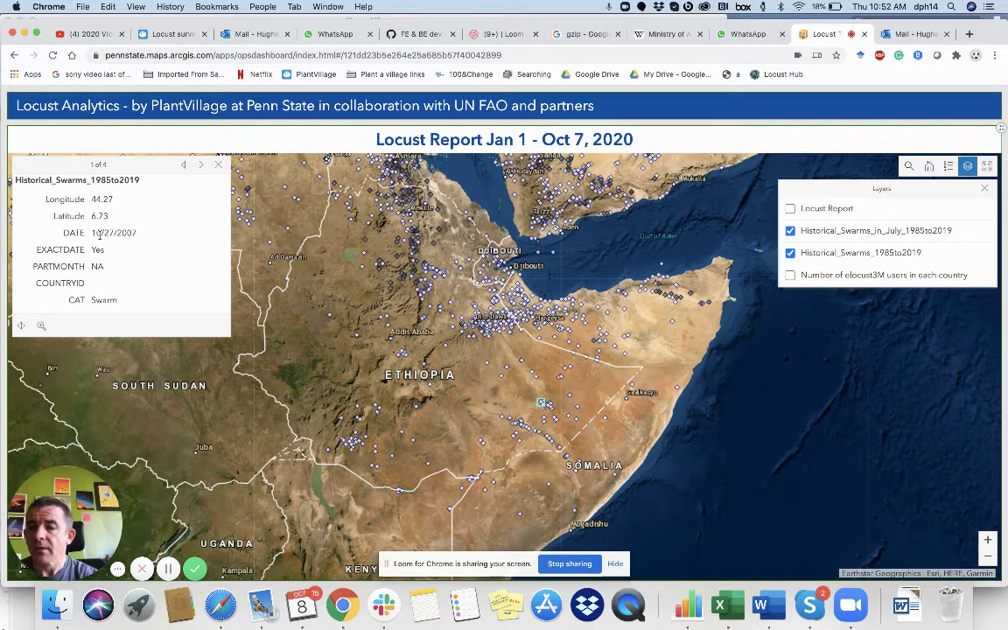
pyautogui.click(218, 164)
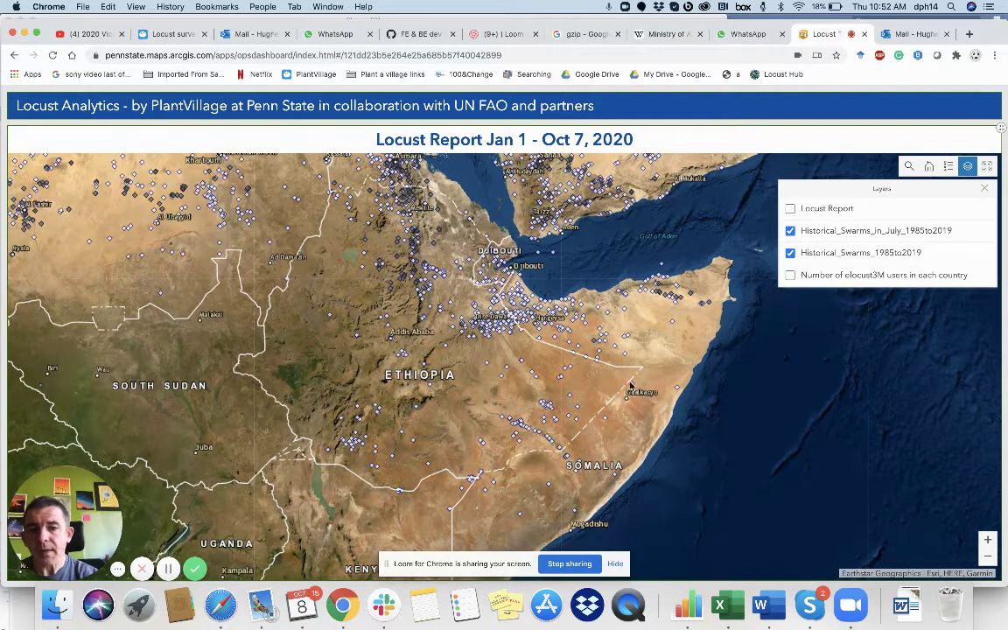
pyautogui.click(537, 378)
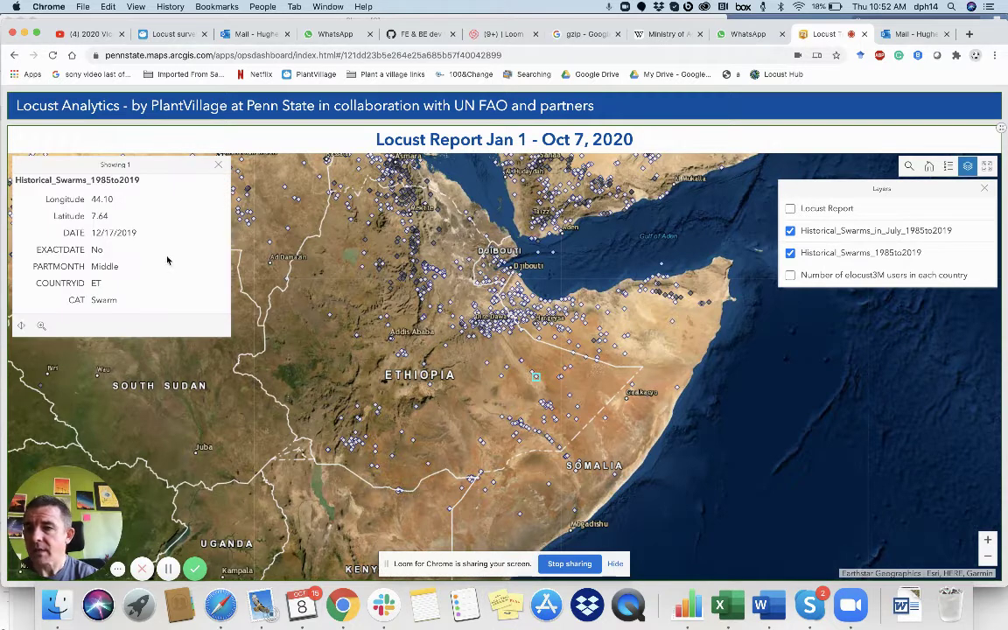
pyautogui.click(218, 164)
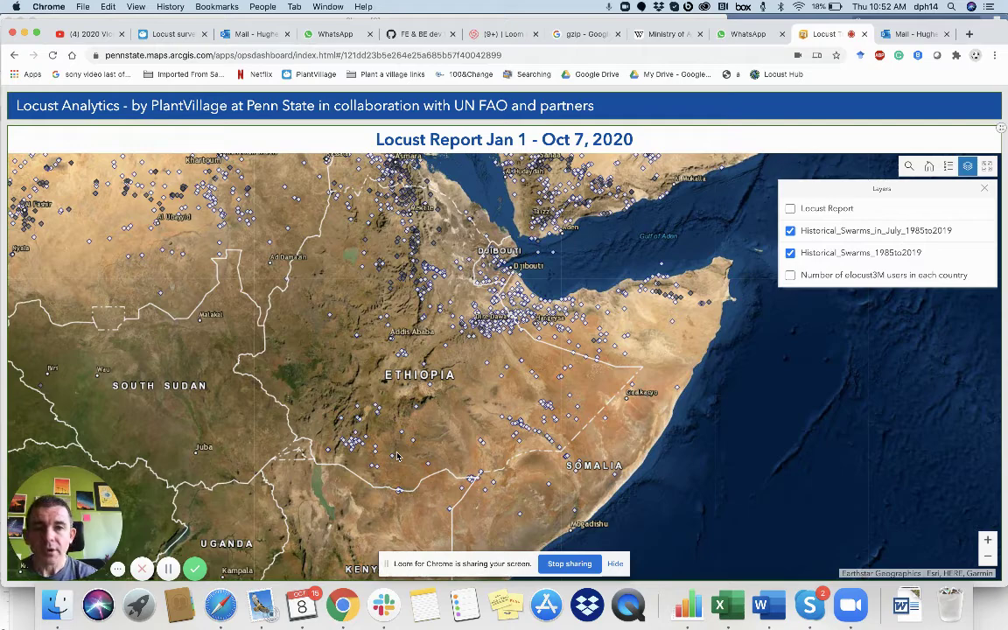
# Step: Turn the Locust Report layer back on and inspect a hopper report in Ethiopia's Afar region alongside the legend
pyautogui.click(844, 211)
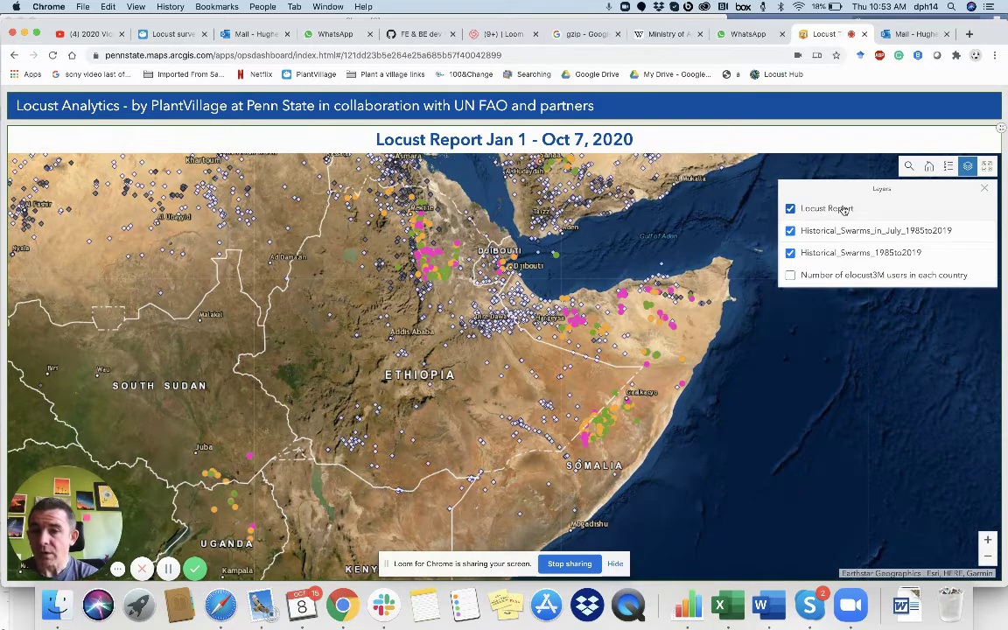
pyautogui.click(446, 274)
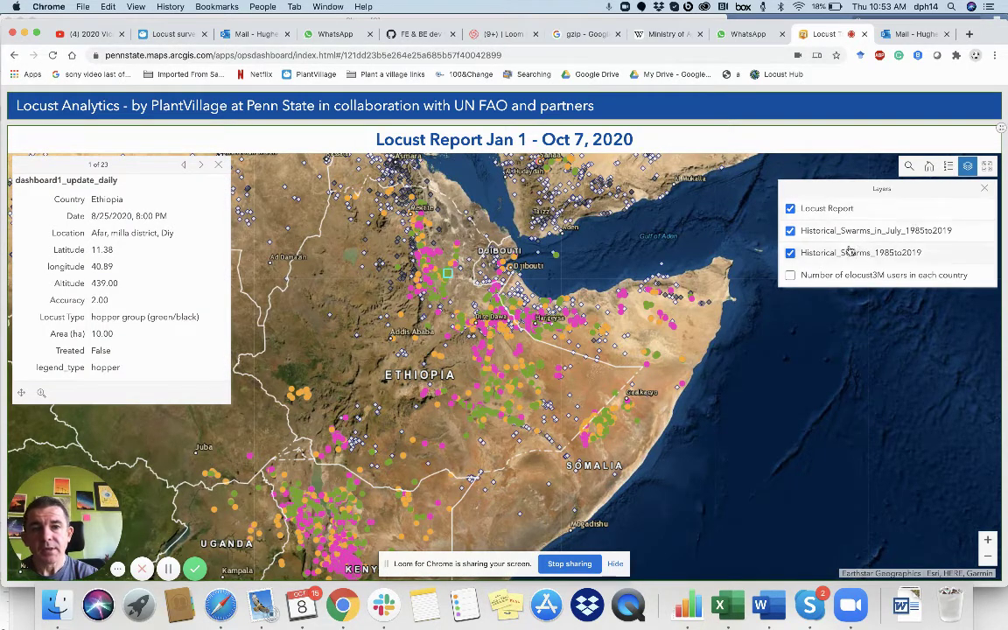
pyautogui.click(947, 168)
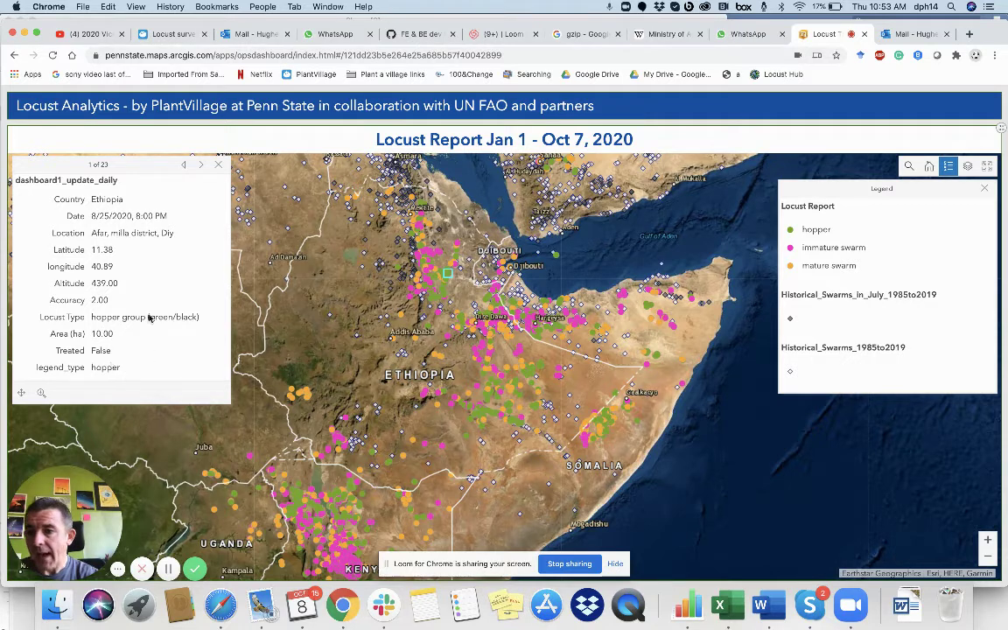
# Step: Browse the following records at the selected Afar point, close the details and return the map to its normal dashboard size
pyautogui.click(200, 165)
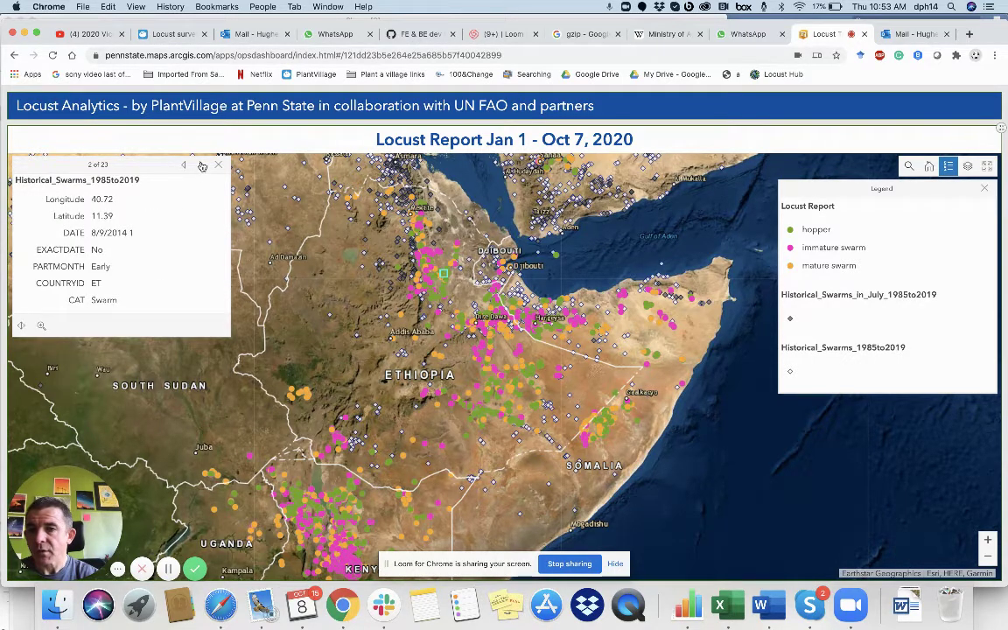
pyautogui.click(201, 165)
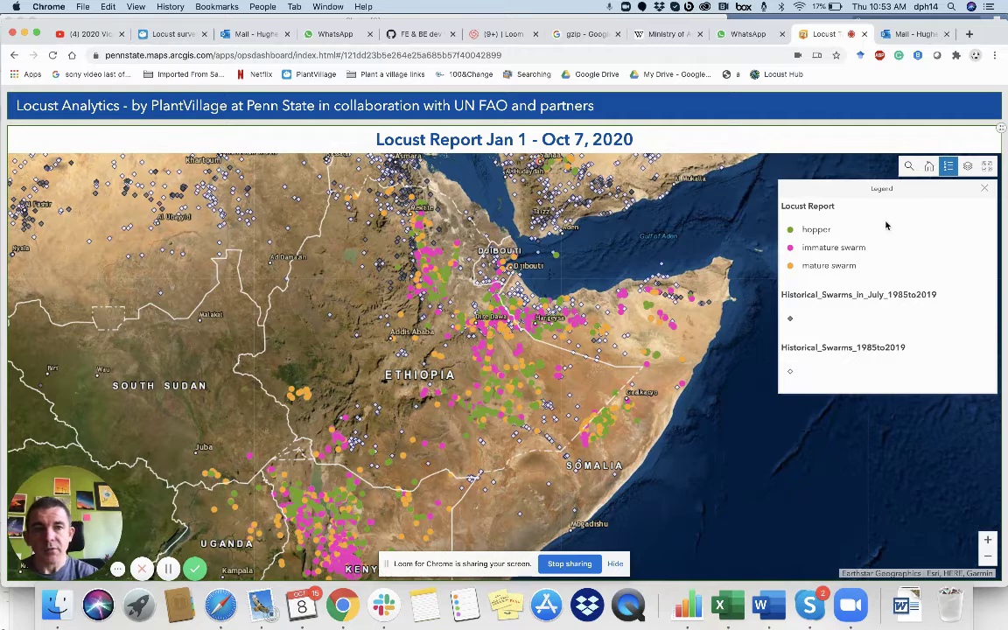
pyautogui.click(1001, 129)
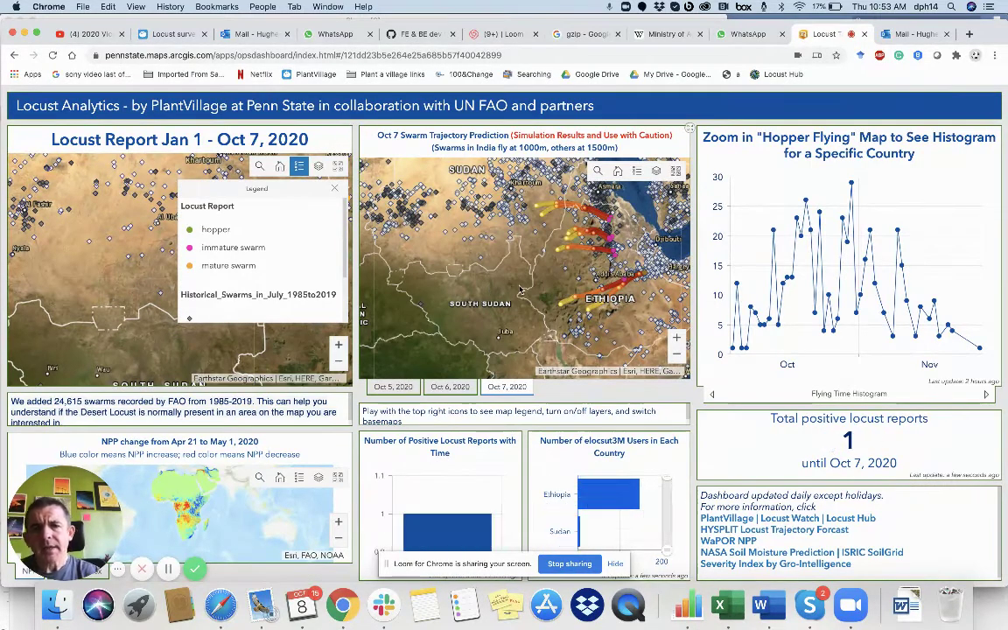
# Step: Examine the predicted swarm paths across Ethiopia on the Oct 7 Swarm Trajectory Prediction map
pyautogui.moveTo(490, 305); pyautogui.dragTo(465, 309)
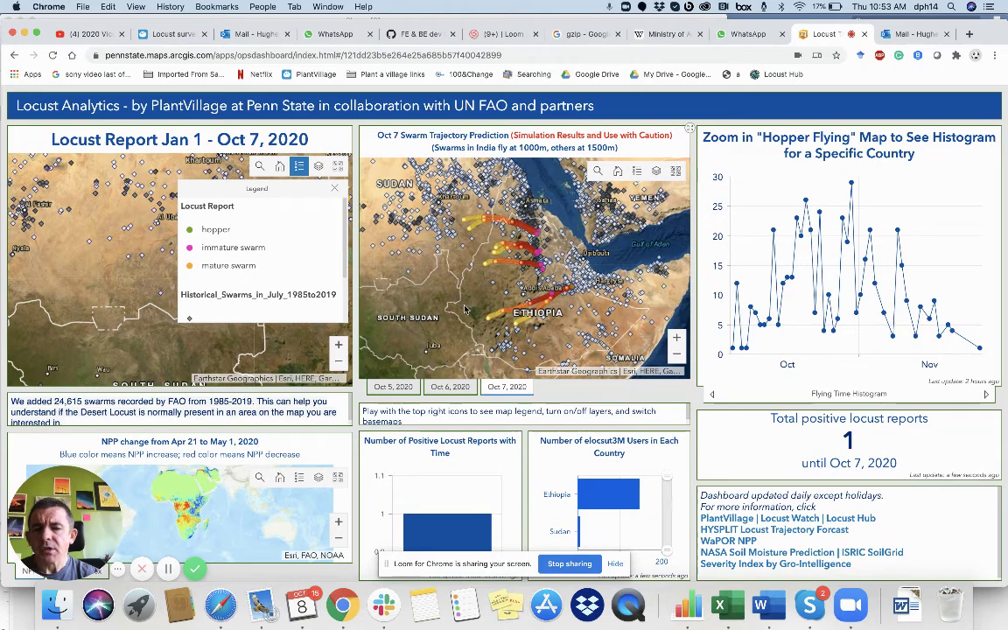
pyautogui.click(676, 337)
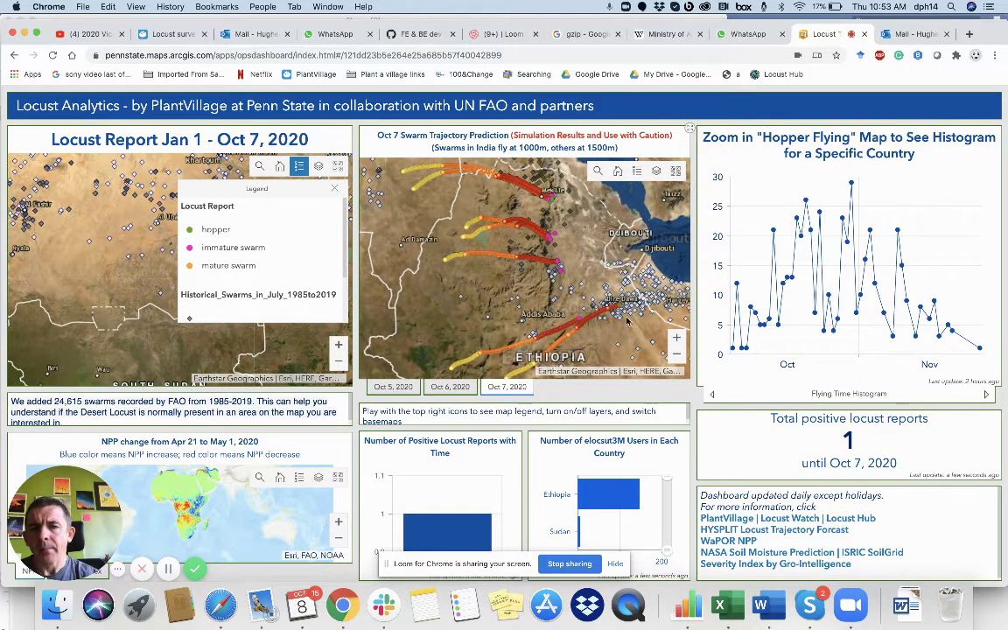
pyautogui.moveTo(626, 322); pyautogui.dragTo(609, 325)
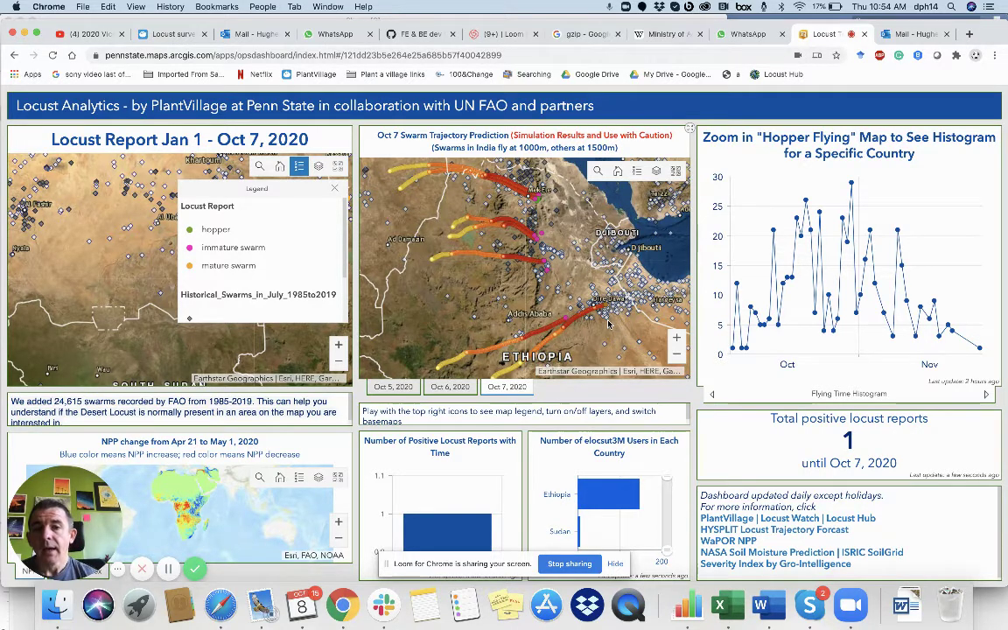
pyautogui.moveTo(524, 348); pyautogui.dragTo(516, 310)
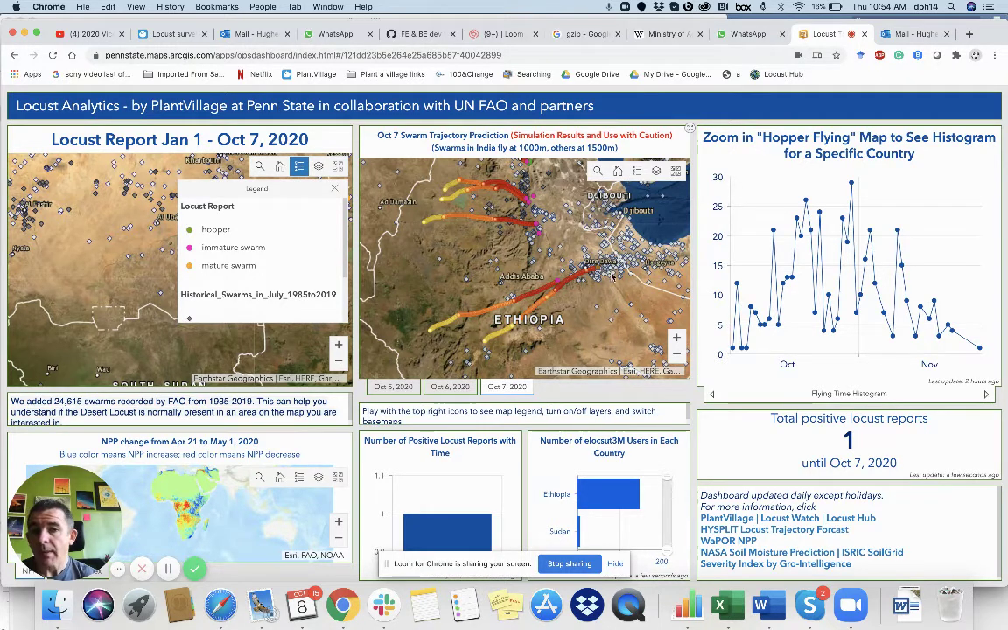
# Step: Examine the predicted trajectory and historical swarm points around Dire Dawa and Harer up close
pyautogui.click(677, 338)
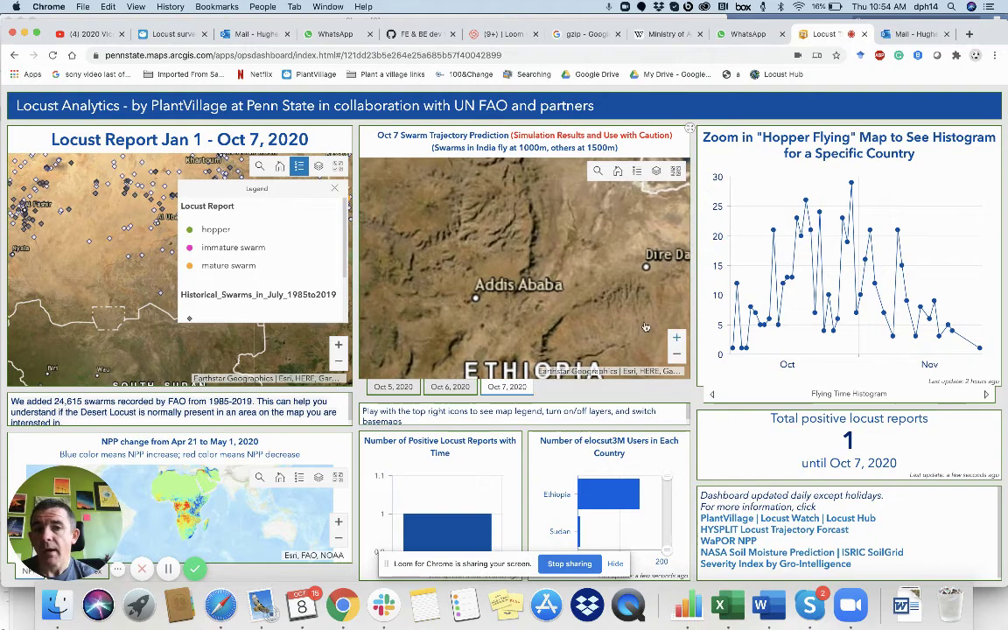
pyautogui.moveTo(633, 280); pyautogui.dragTo(616, 335)
pyautogui.doubleClick(602, 271)
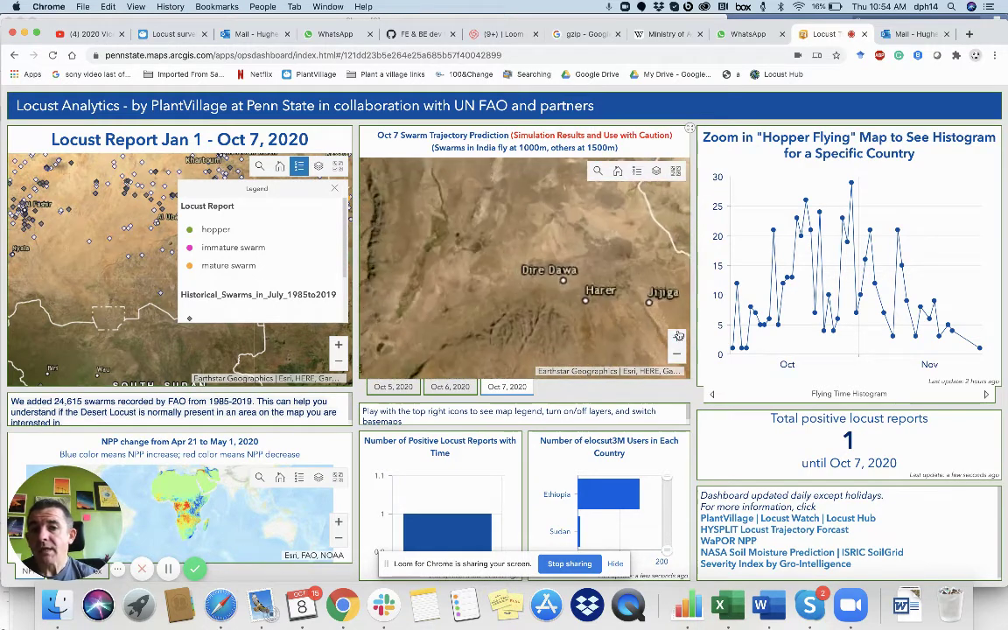
pyautogui.scroll(-2, 467, 306)
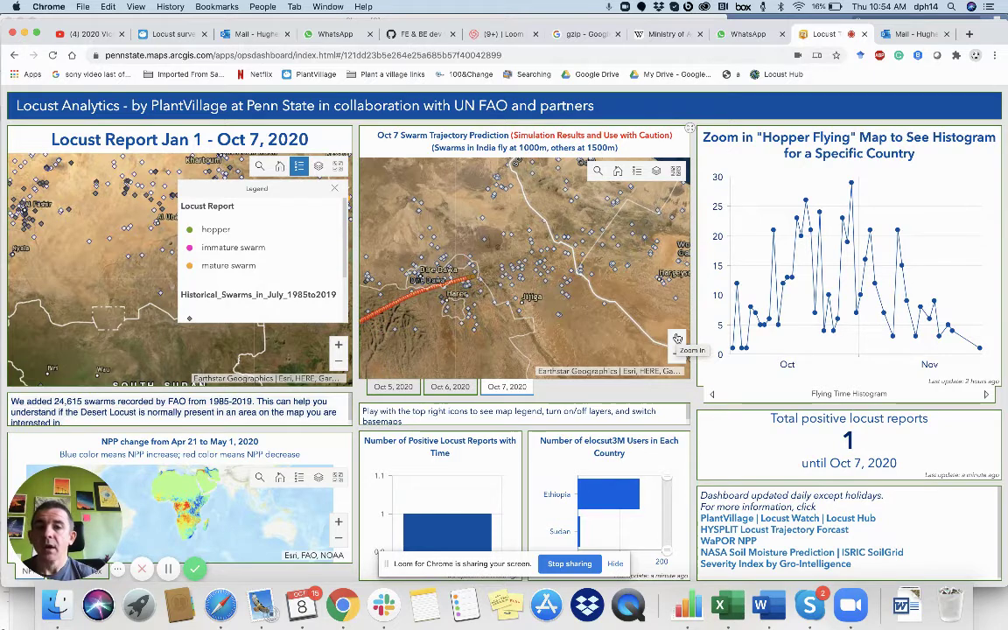
pyautogui.moveTo(472, 302); pyautogui.dragTo(547, 297)
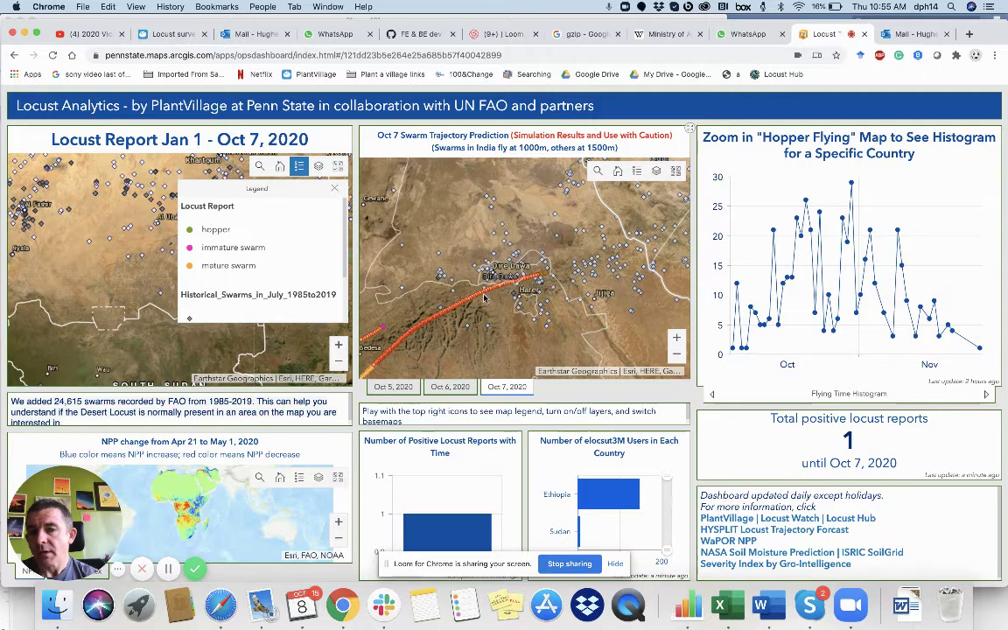
# Step: Open the details of the swarm point near Bedesa and read down to its soil moisture and sand values
pyautogui.click(676, 355)
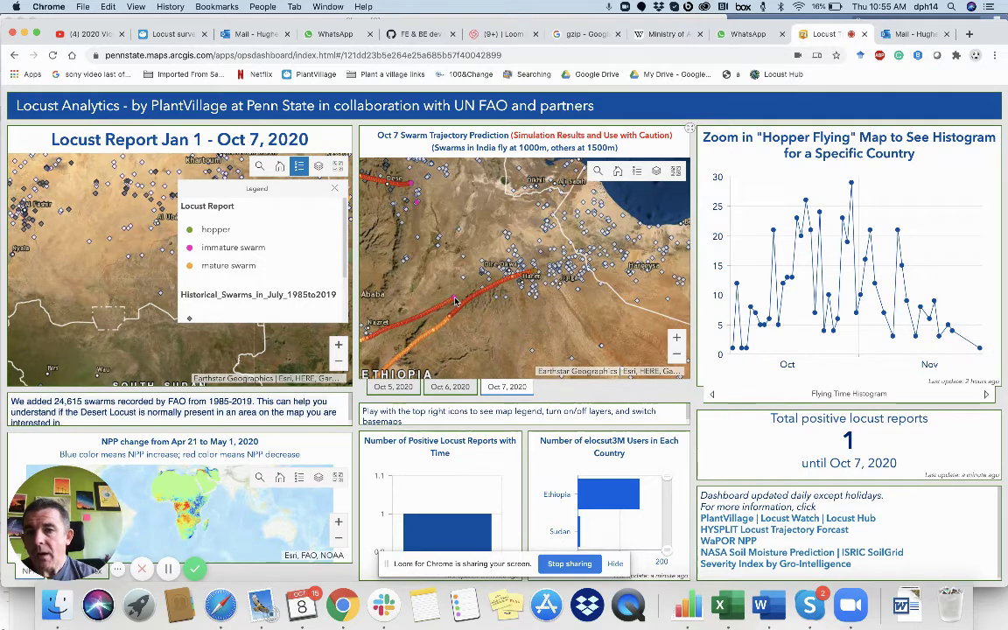
pyautogui.click(676, 336)
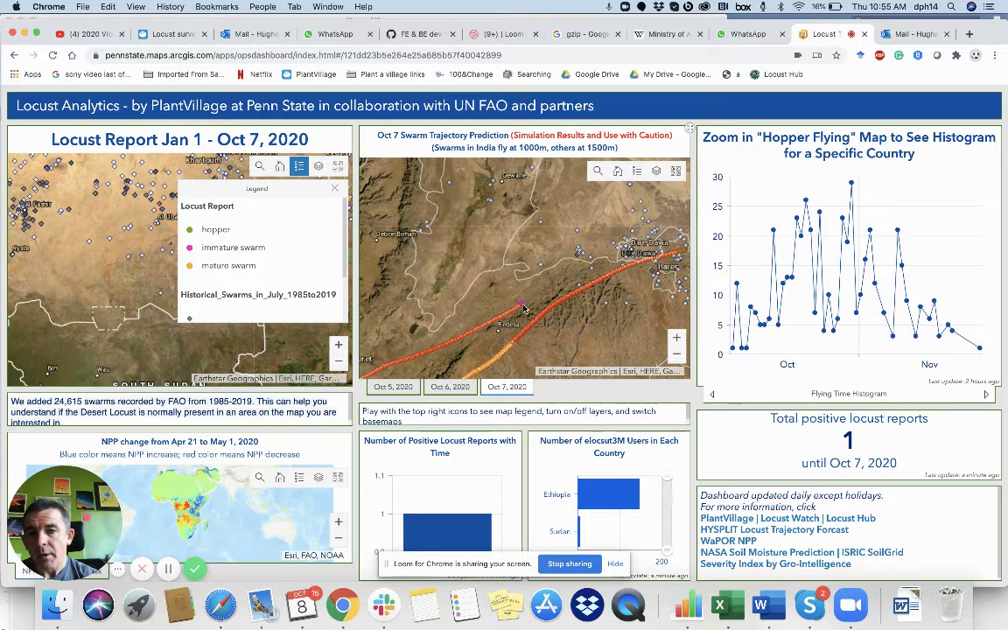
pyautogui.click(522, 304)
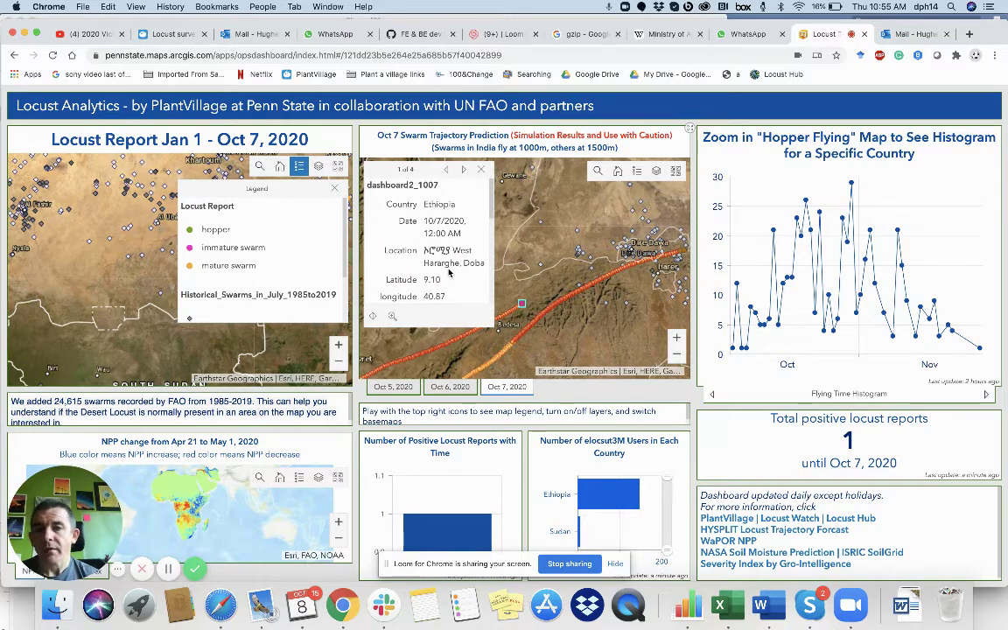
pyautogui.scroll(-2, 449, 273)
pyautogui.scroll(-4, 448, 273)
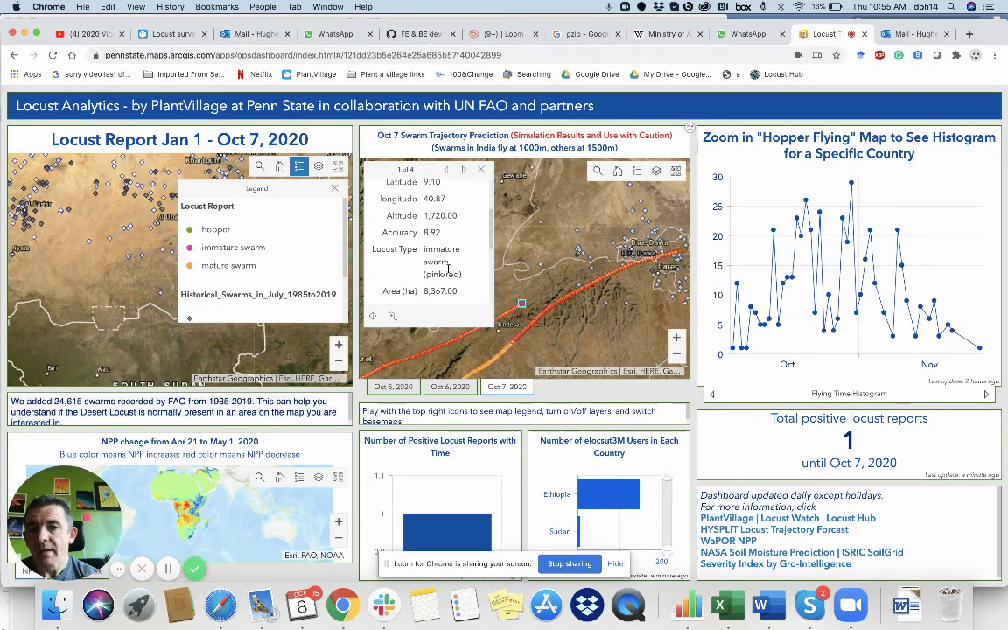
pyautogui.scroll(-4, 446, 262)
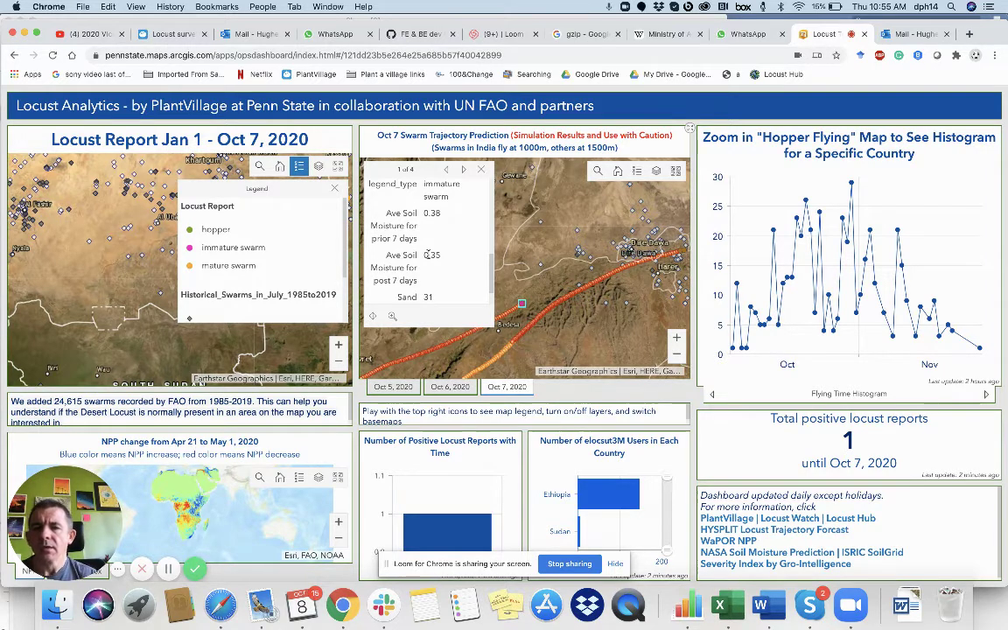
# Step: Finish reading the swarm point's details near Bedesa, close them and replace the Flying Time Histogram with the Hopper Flying map
pyautogui.scroll(-2, 427, 261)
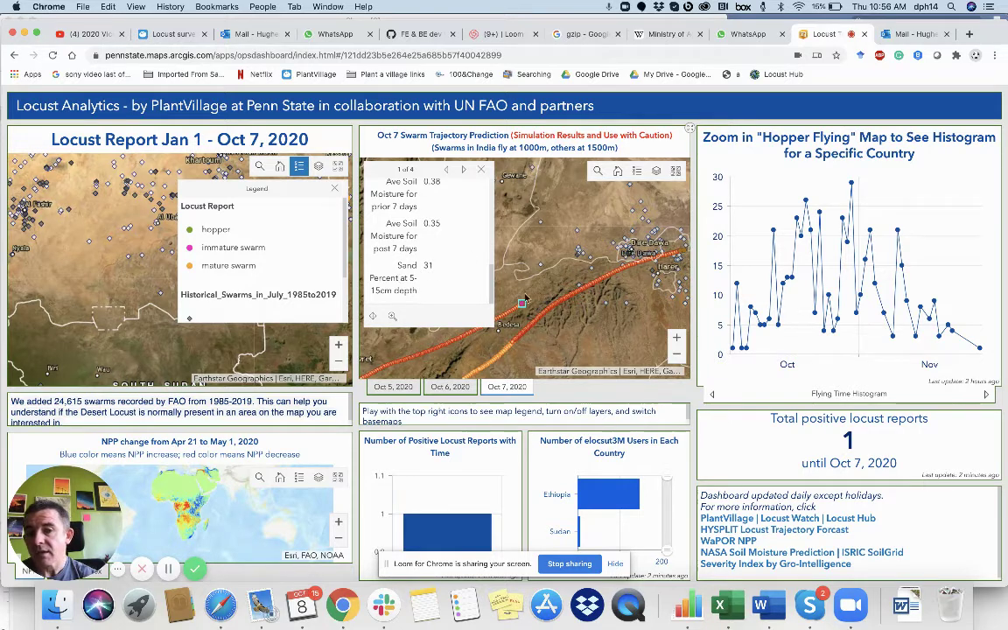
pyautogui.click(486, 172)
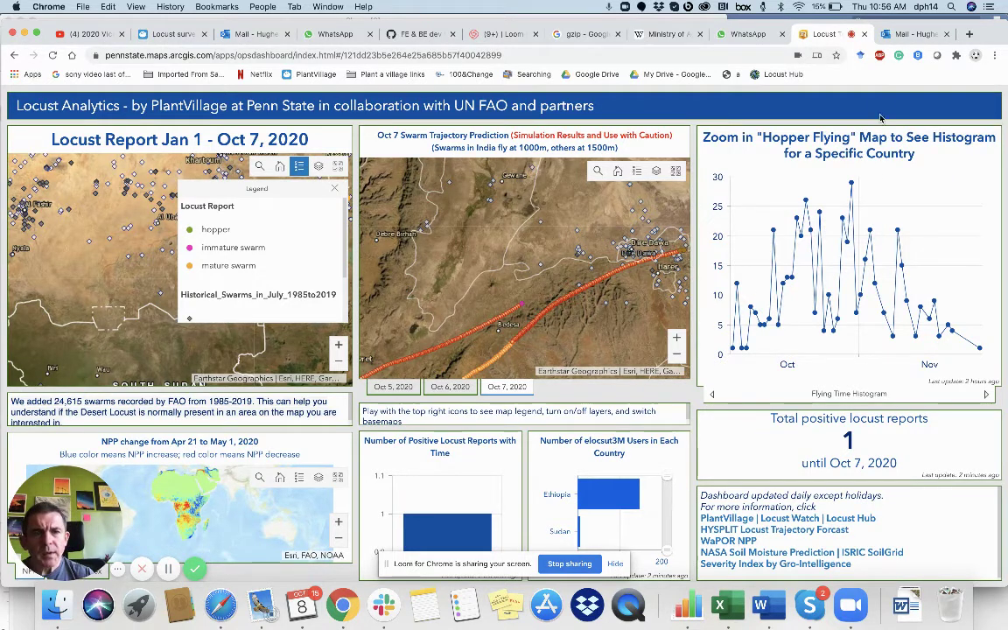
pyautogui.click(714, 395)
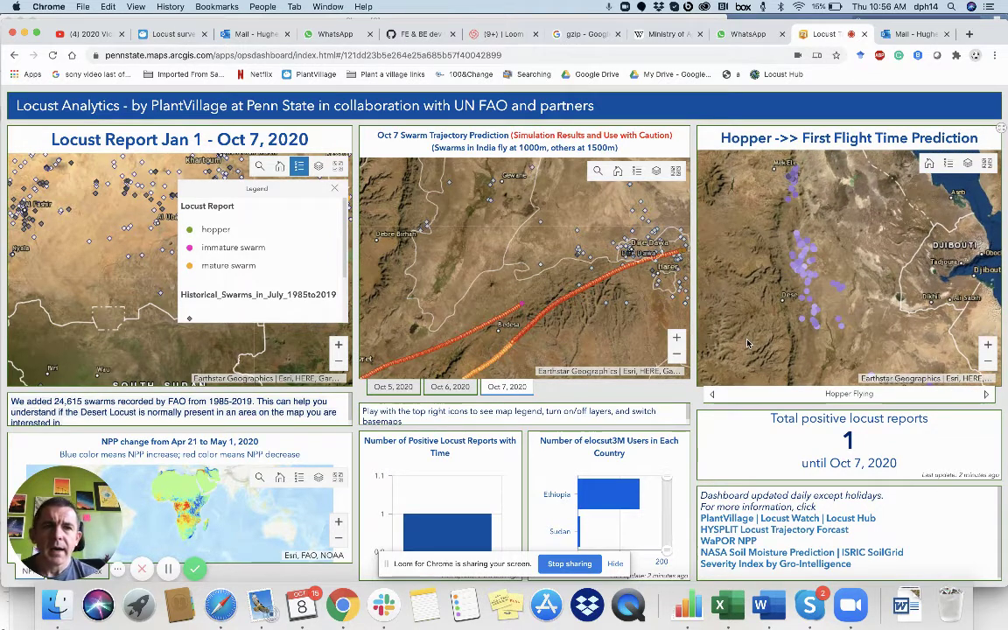
pyautogui.click(881, 7)
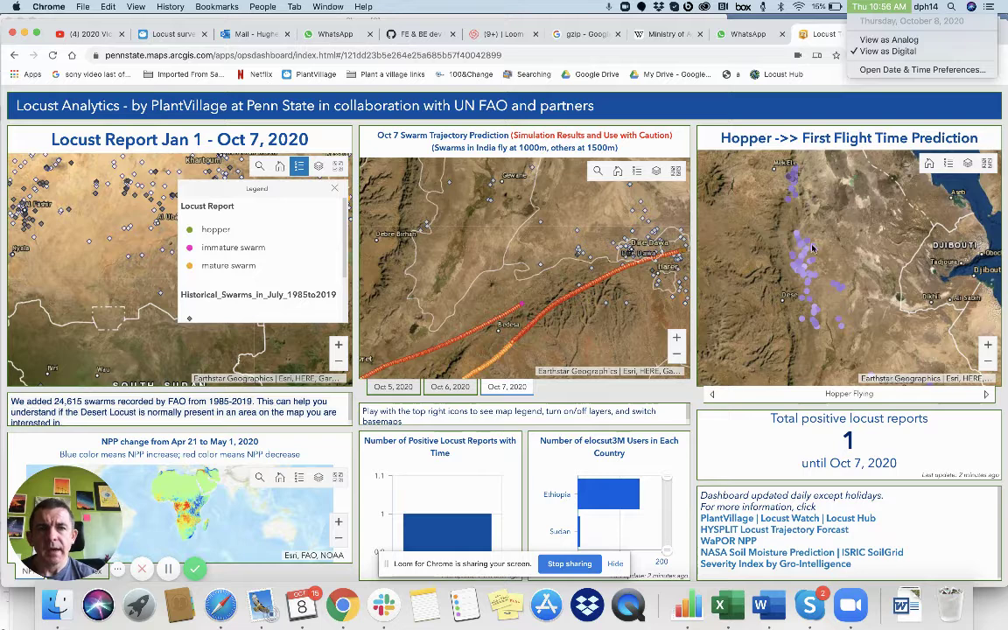
pyautogui.click(756, 285)
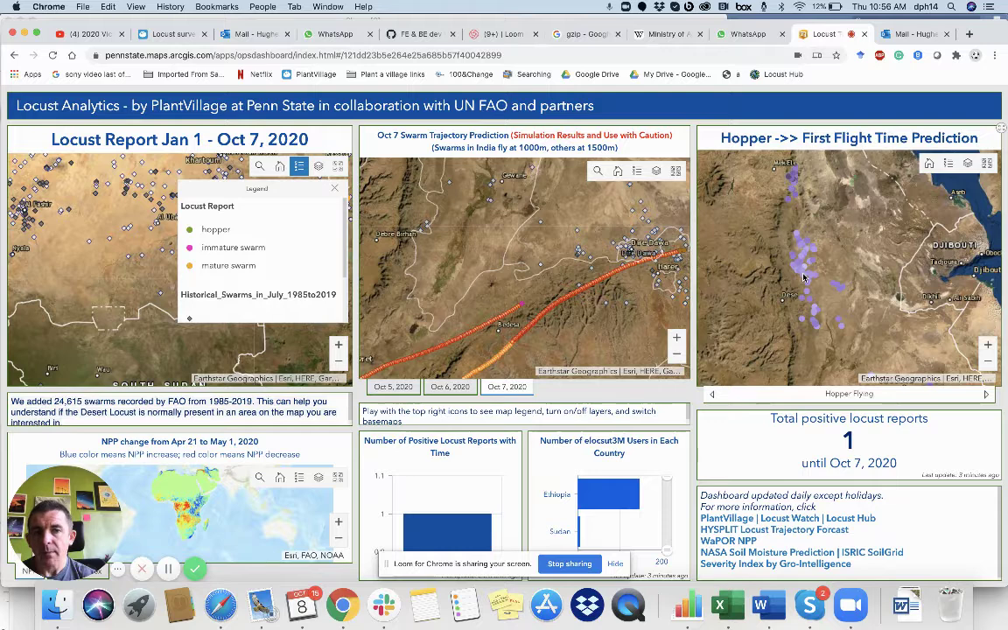
# Step: Open the details of a hopper point near Dese, read down to its earliest, average and latest fledging dates, and close them
pyautogui.click(803, 277)
pyautogui.scroll(-2, 795, 271)
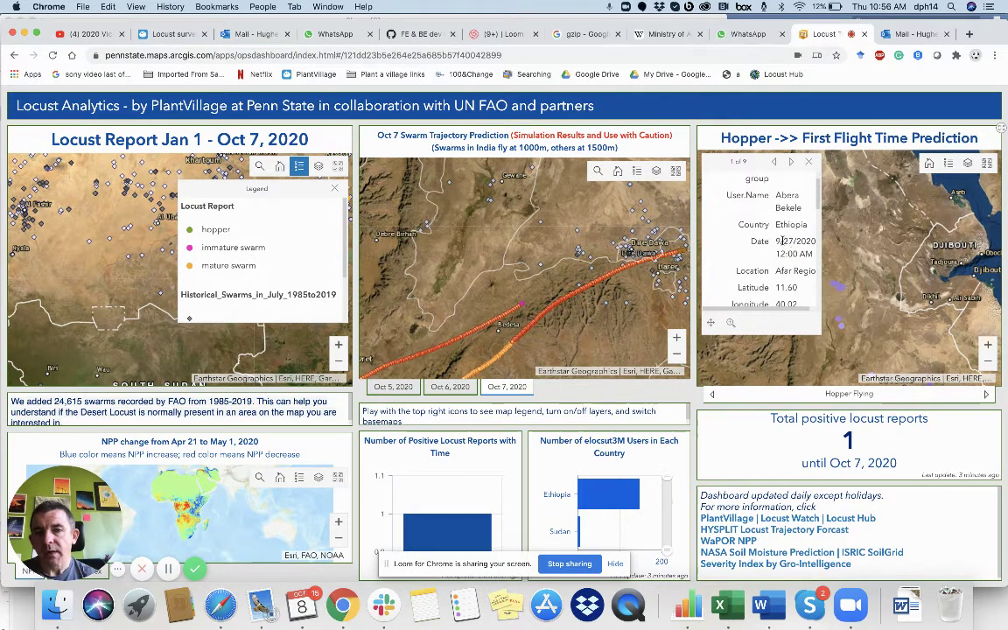
pyautogui.scroll(-3, 777, 240)
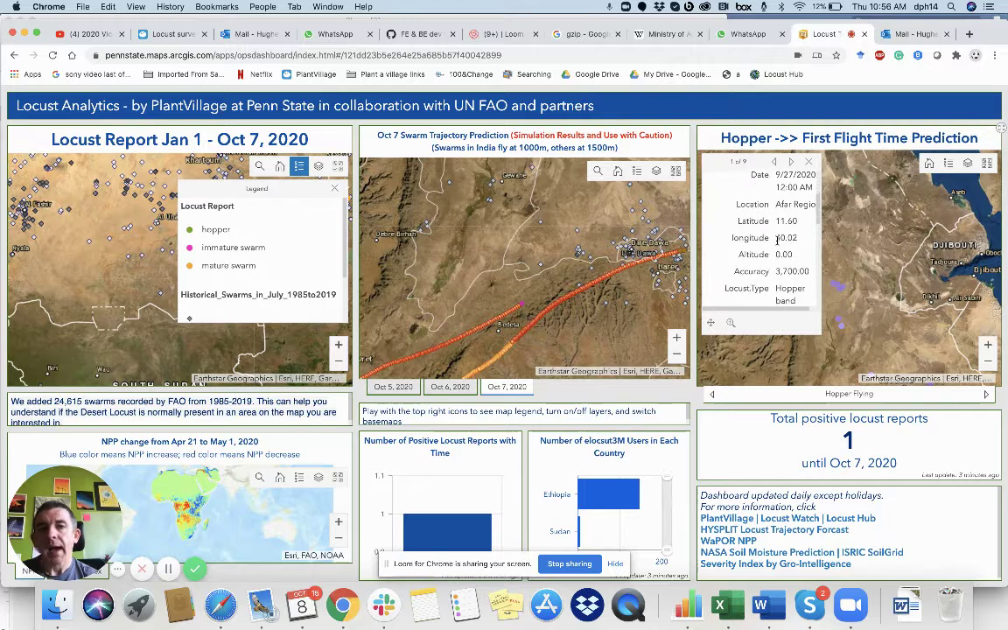
pyautogui.scroll(-3, 777, 241)
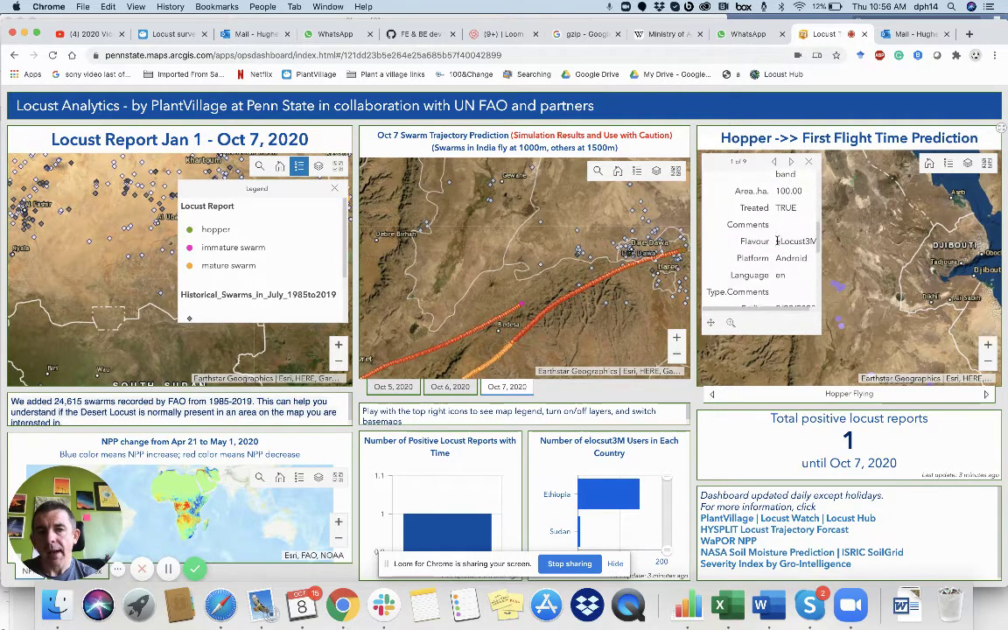
pyautogui.scroll(-1, 777, 241)
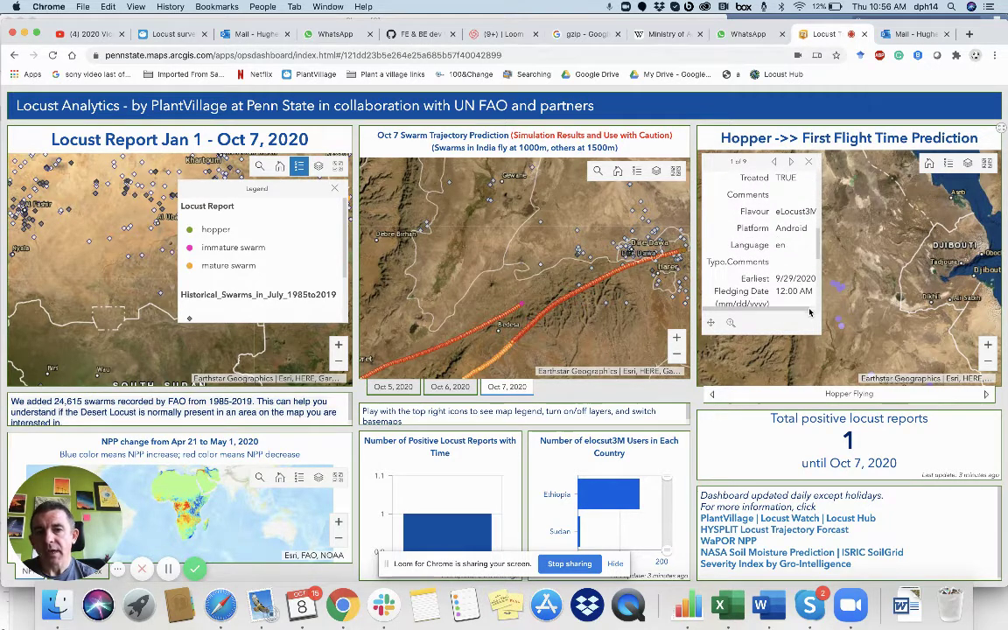
pyautogui.scroll(-3, 773, 272)
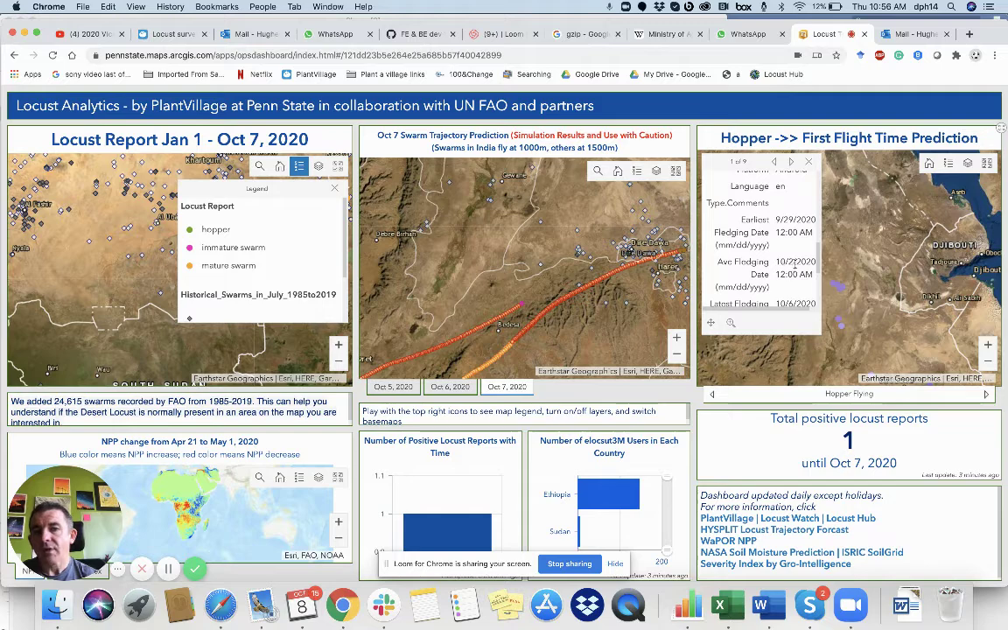
pyautogui.scroll(-1, 774, 261)
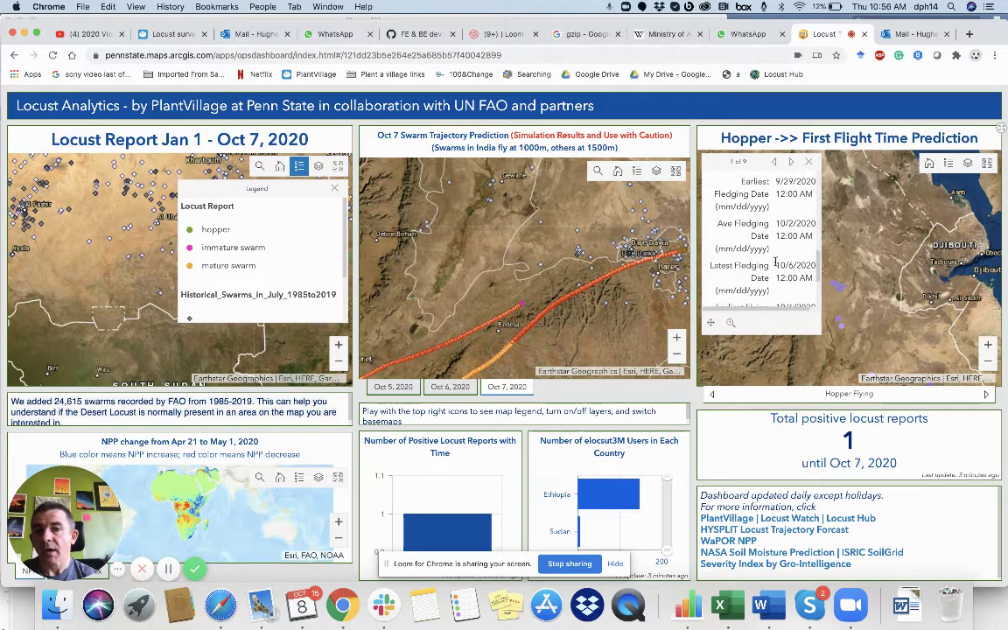
pyautogui.click(809, 165)
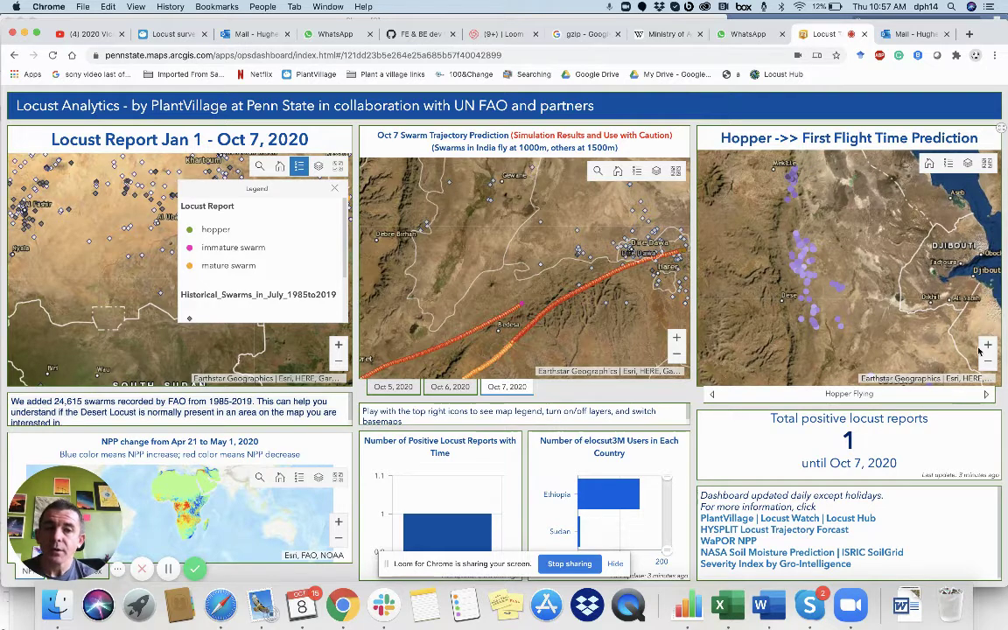
# Step: Examine the predicted hopper flight points near Dese and across northern Ethiopia, and view all of Africa on the NPP change map
pyautogui.click(987, 347)
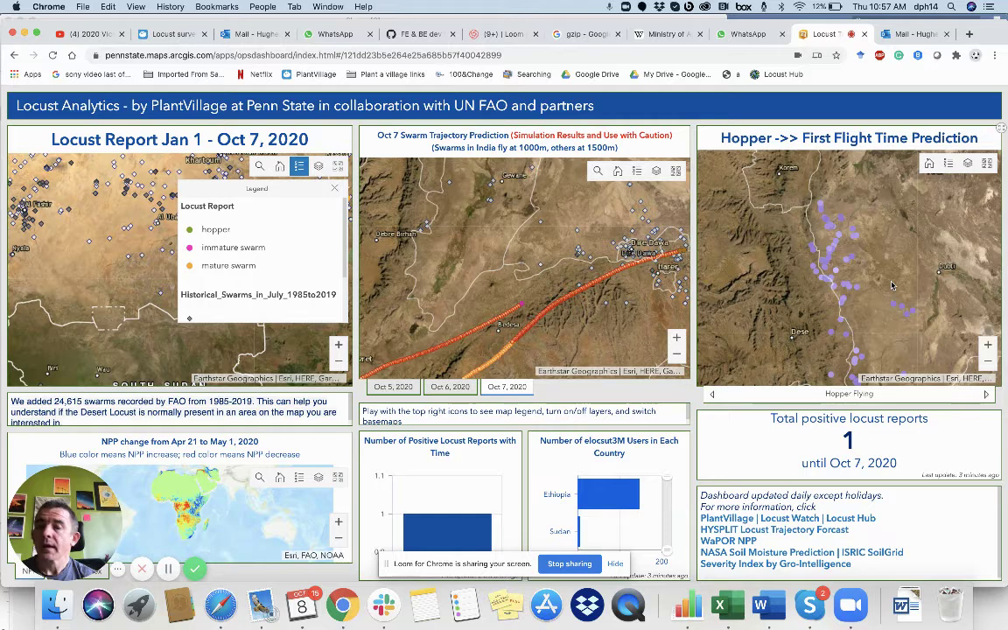
pyautogui.click(989, 359)
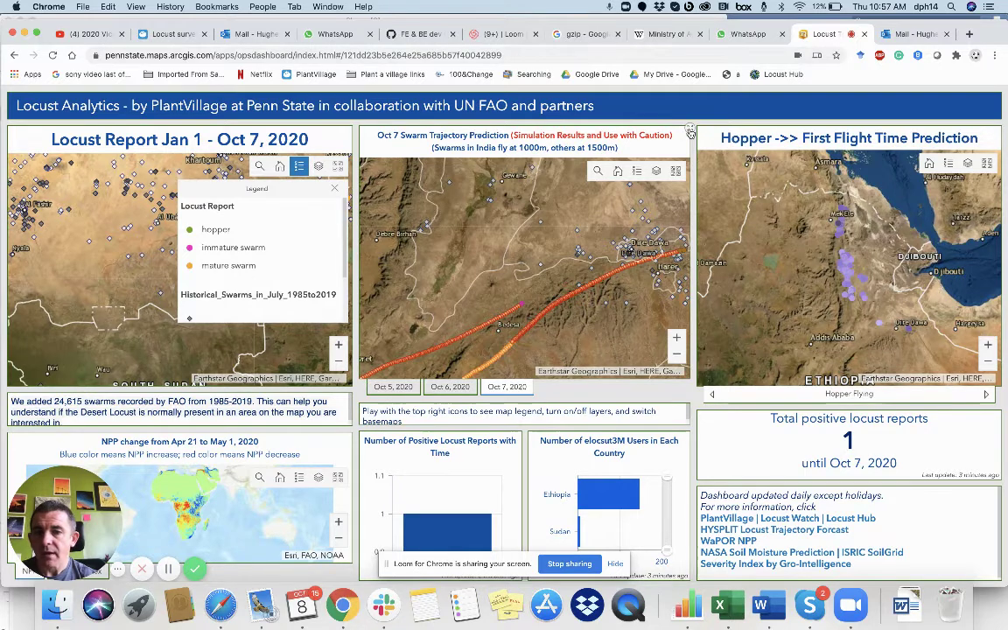
pyautogui.scroll(2, 217, 530)
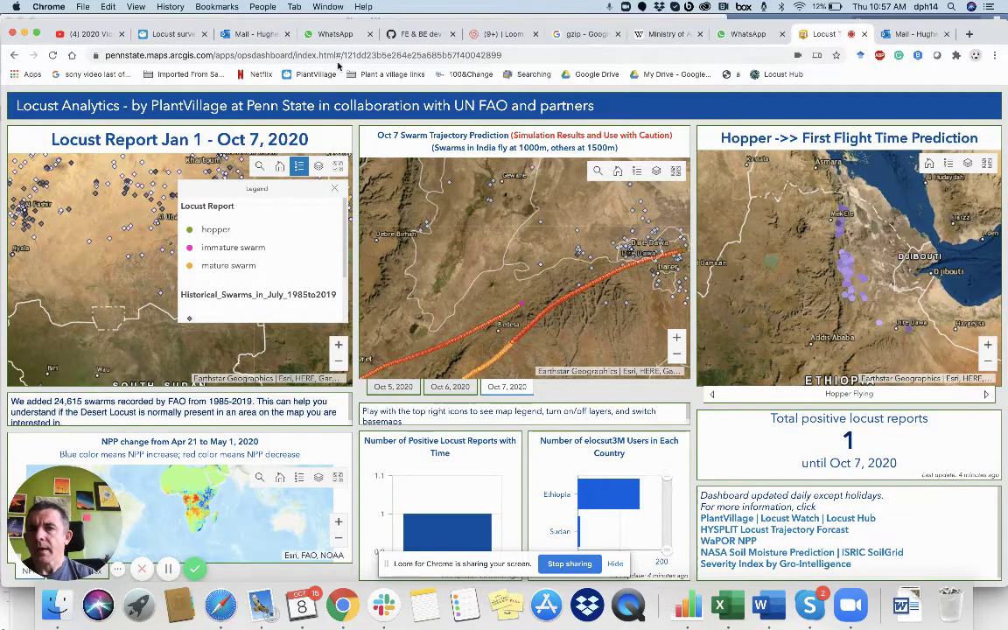
pyautogui.moveTo(317, 22); pyautogui.dragTo(316, 17)
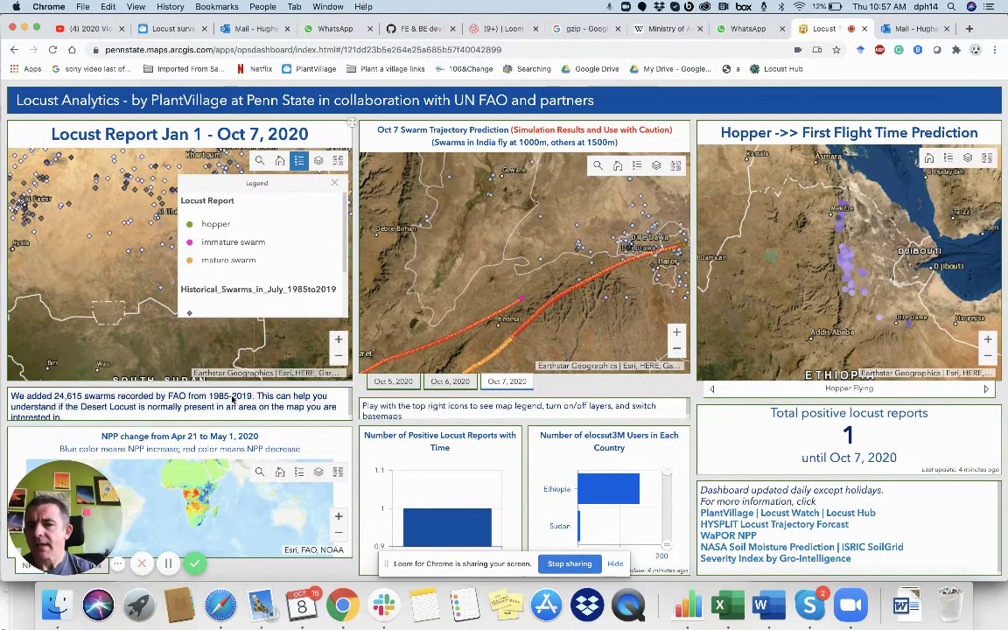
pyautogui.scroll(-3, 216, 510)
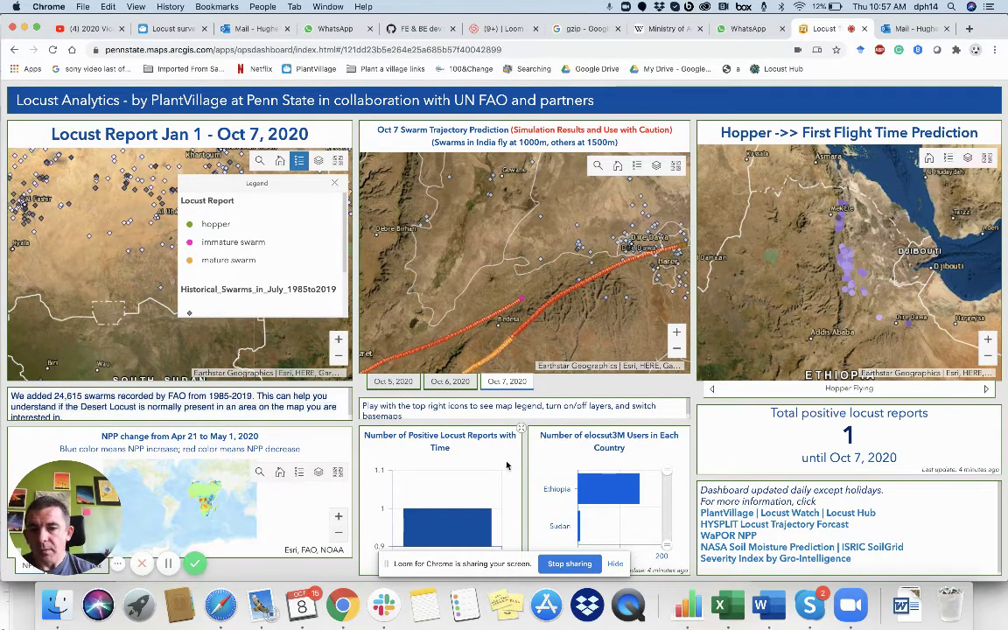
# Step: Widen the swarm trajectory and Locust Report maps and check Pakistan's count in the elocust3M users chart
pyautogui.click(674, 350)
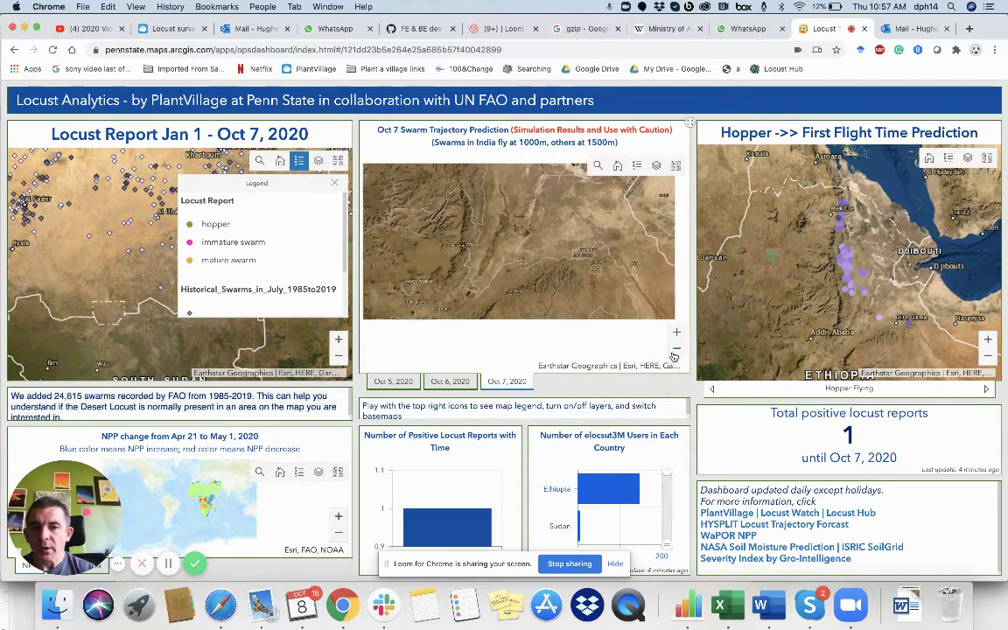
pyautogui.click(338, 358)
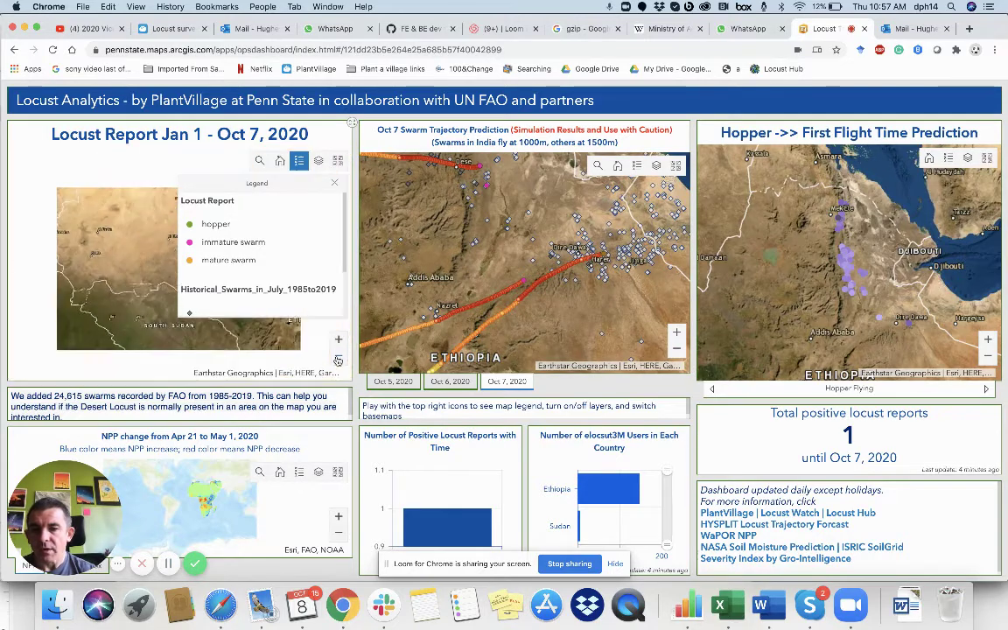
pyautogui.moveTo(588, 510)
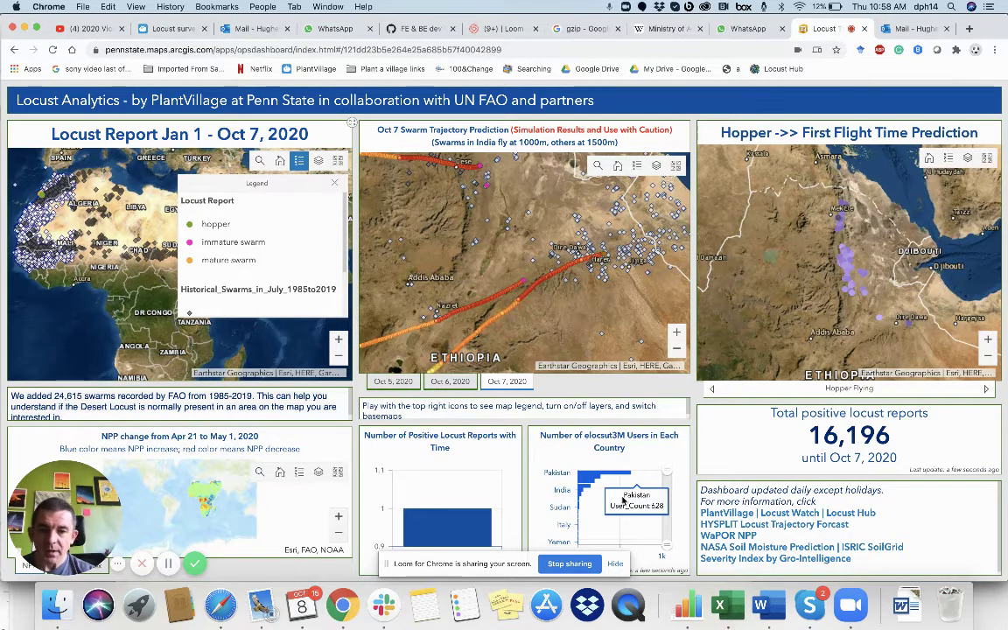
# Step: Close the Locust Report legend and focus that map on the reports across Ethiopia, from Mekele down past Addis Ababa and Dire Dawa
pyautogui.click(334, 182)
pyautogui.scroll(4, 295, 321)
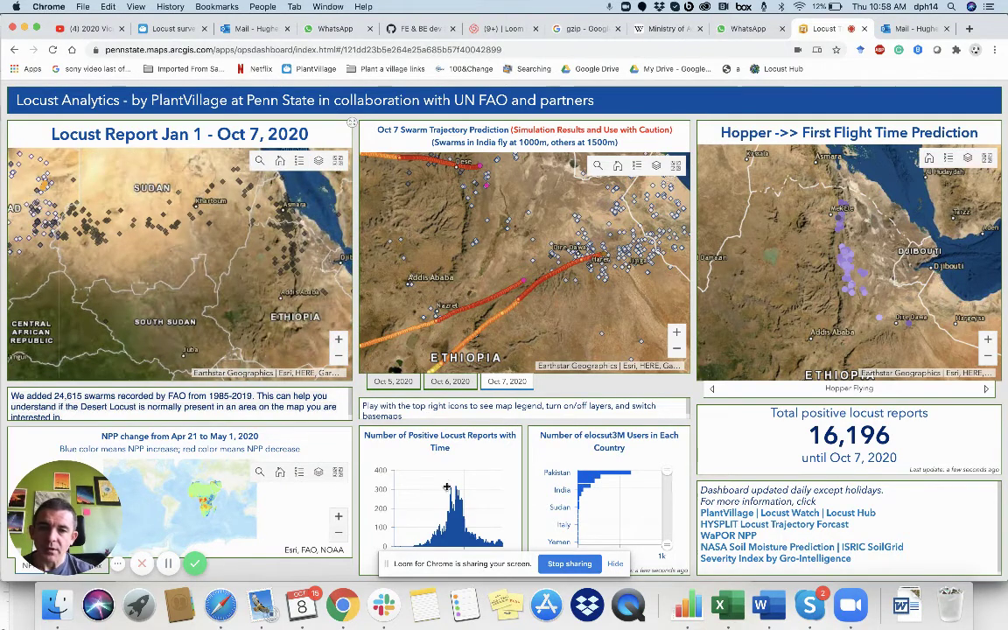
pyautogui.moveTo(306, 306); pyautogui.dragTo(222, 280)
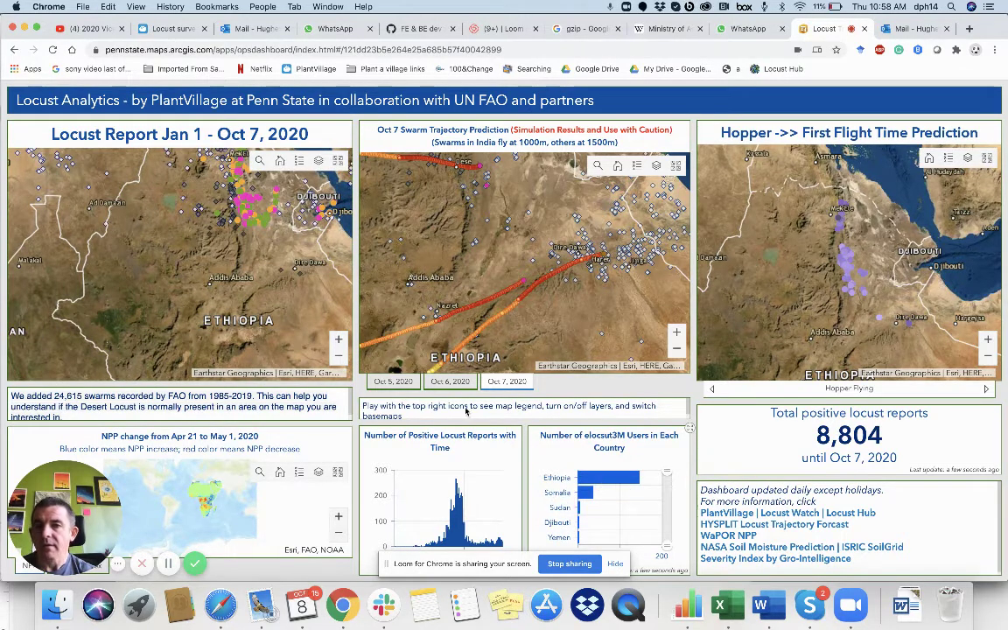
pyautogui.moveTo(256, 276); pyautogui.dragTo(247, 306)
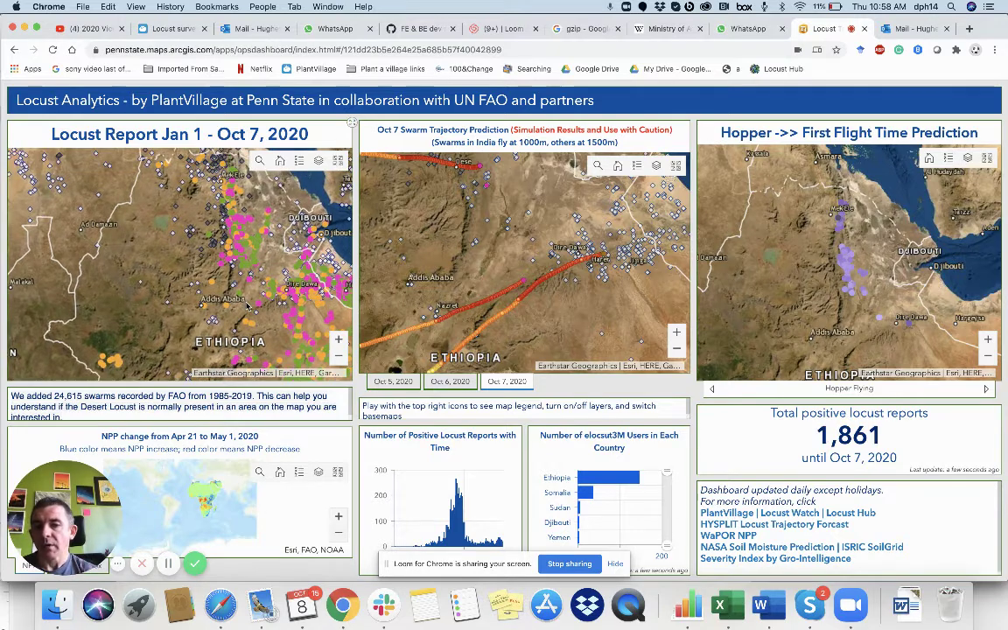
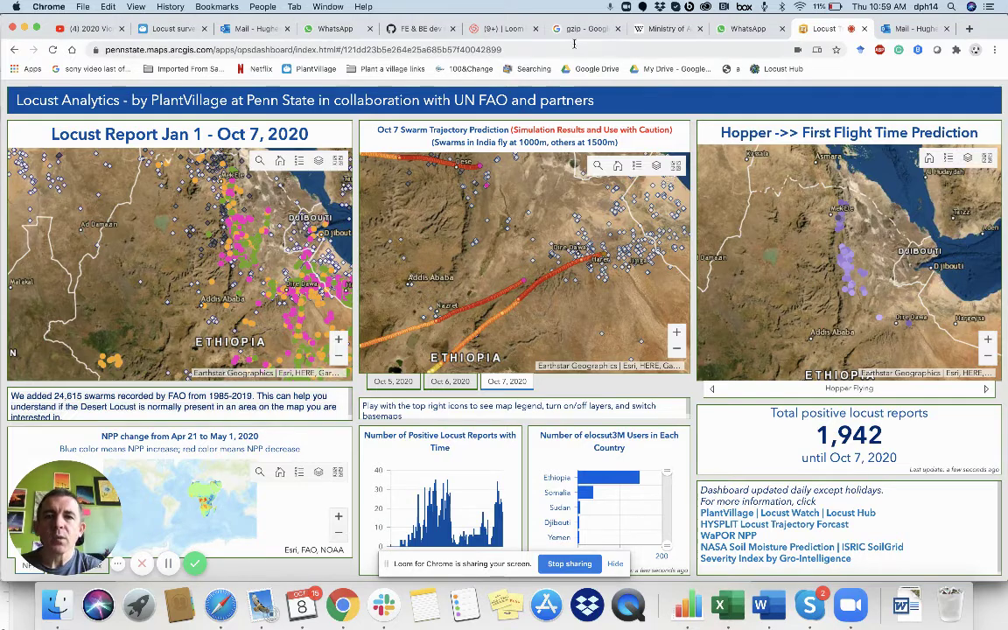
# Step: Switch to the PlantVillage Locust Surveys page, open the immature swarm survey southeast of Dessie, and view its first photo and details
pyautogui.click(160, 29)
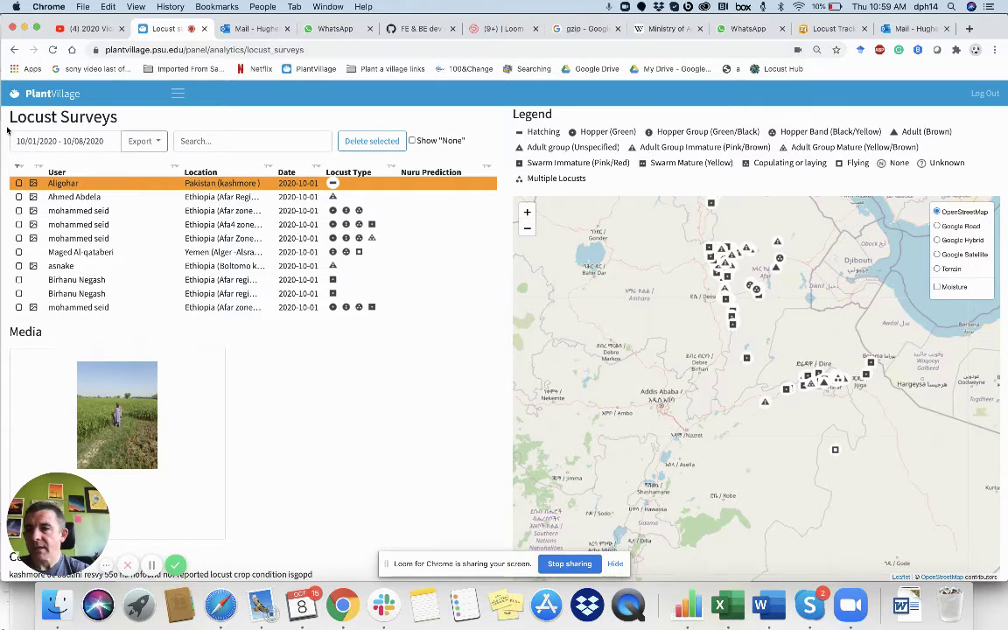
pyautogui.click(733, 324)
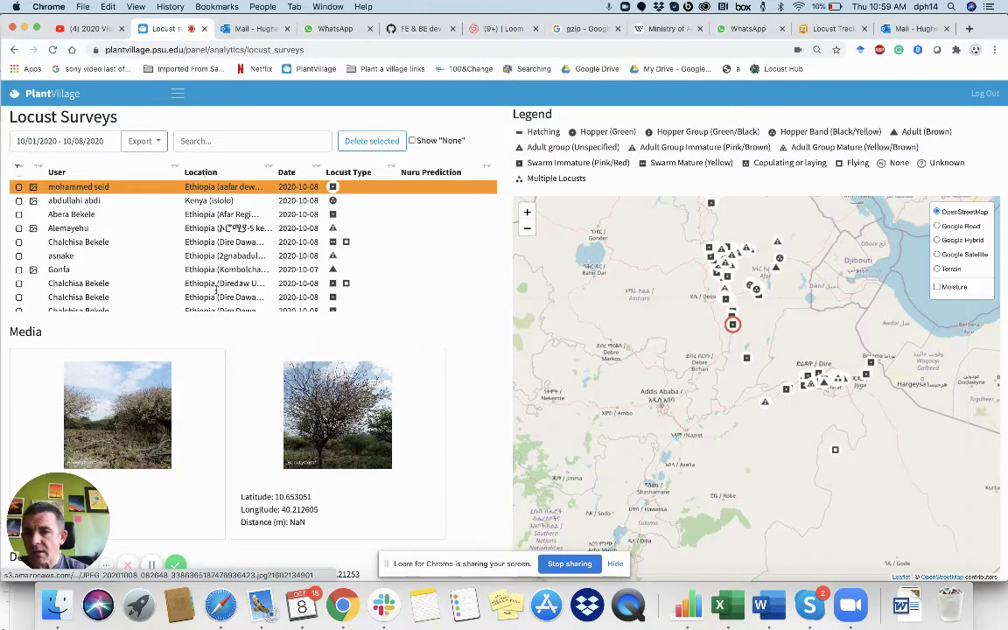
pyautogui.click(128, 415)
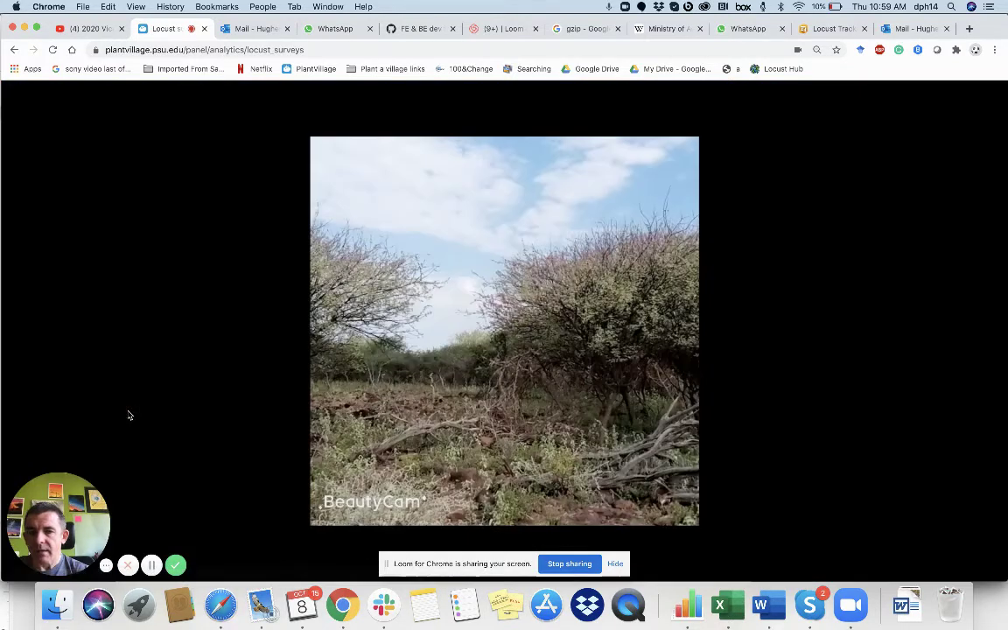
pyautogui.click(356, 284)
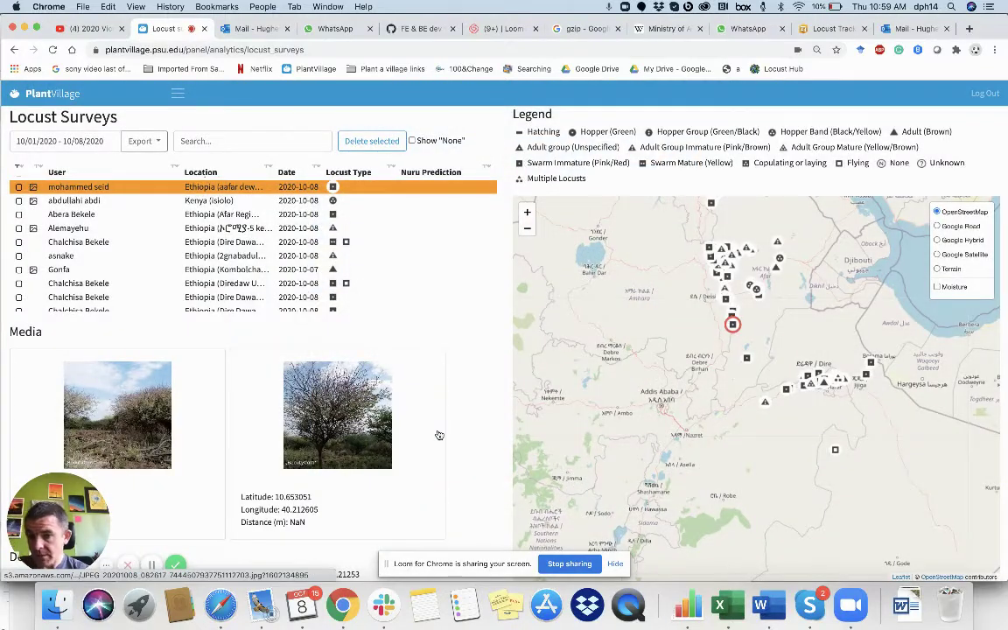
pyautogui.scroll(-2, 414, 394)
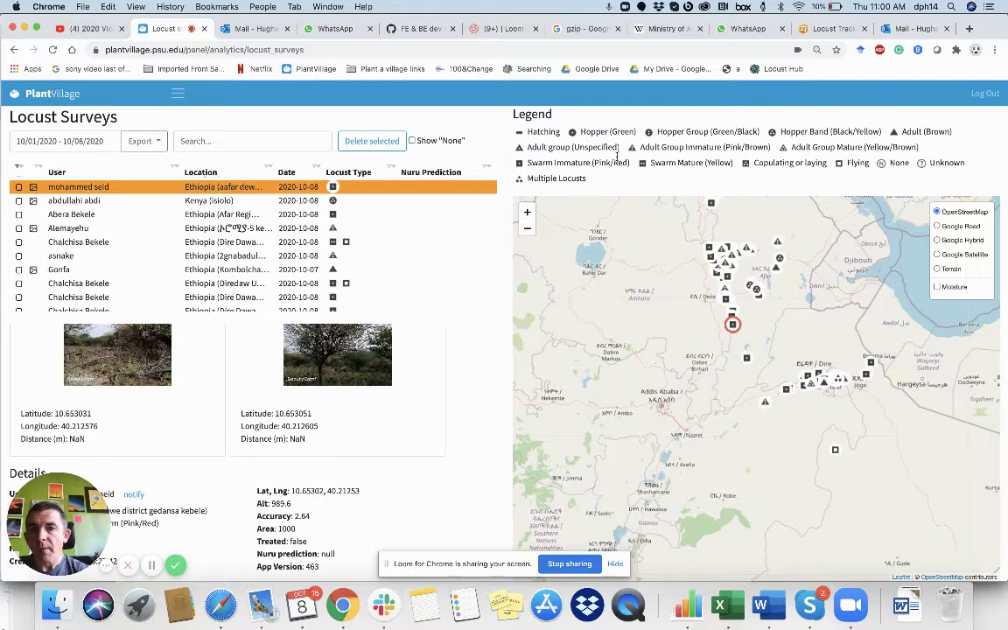
# Step: Open the hopper band survey in the Afar region's Mille Woreda, examine its photo up close and close the photo
pyautogui.click(757, 290)
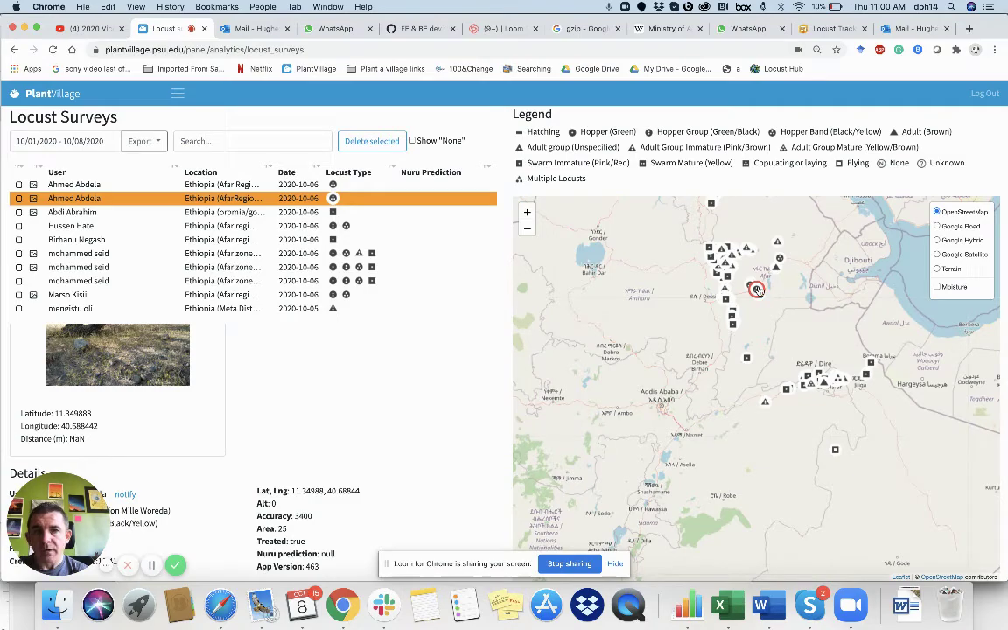
pyautogui.click(110, 345)
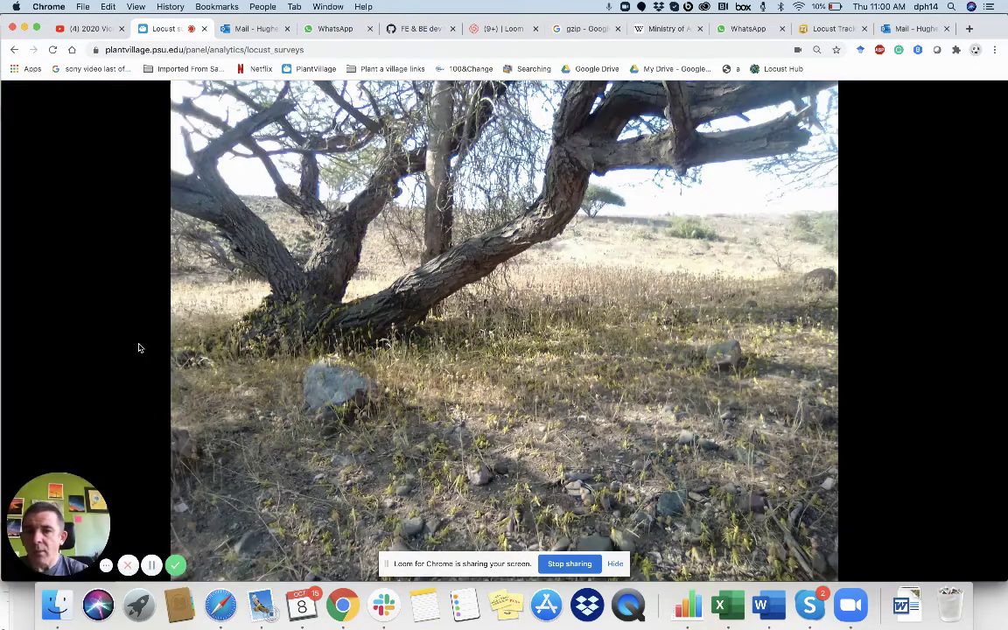
pyautogui.scroll(5, 485, 454)
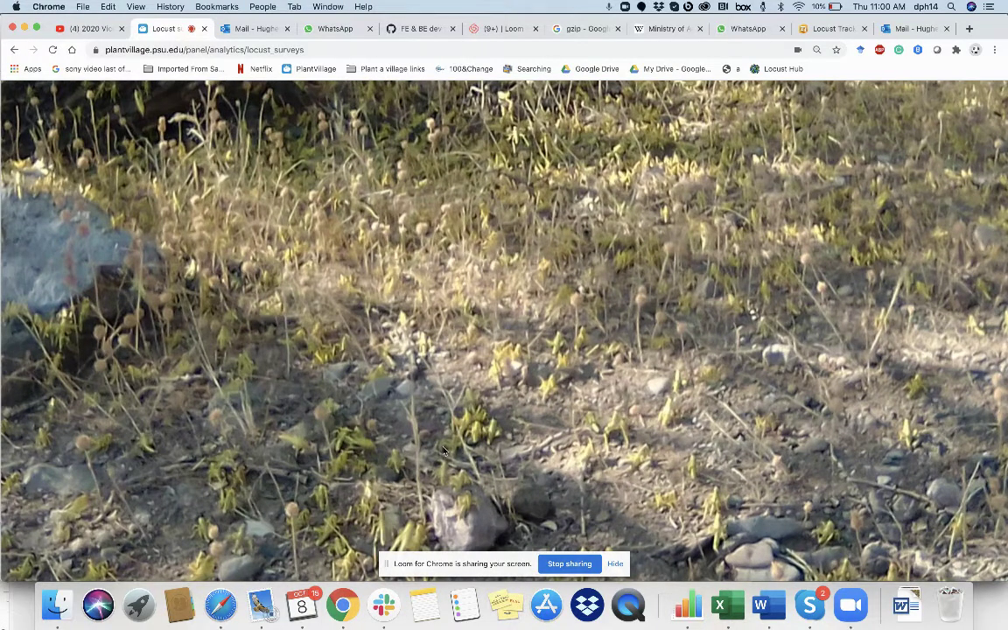
pyautogui.scroll(-5, 490, 445)
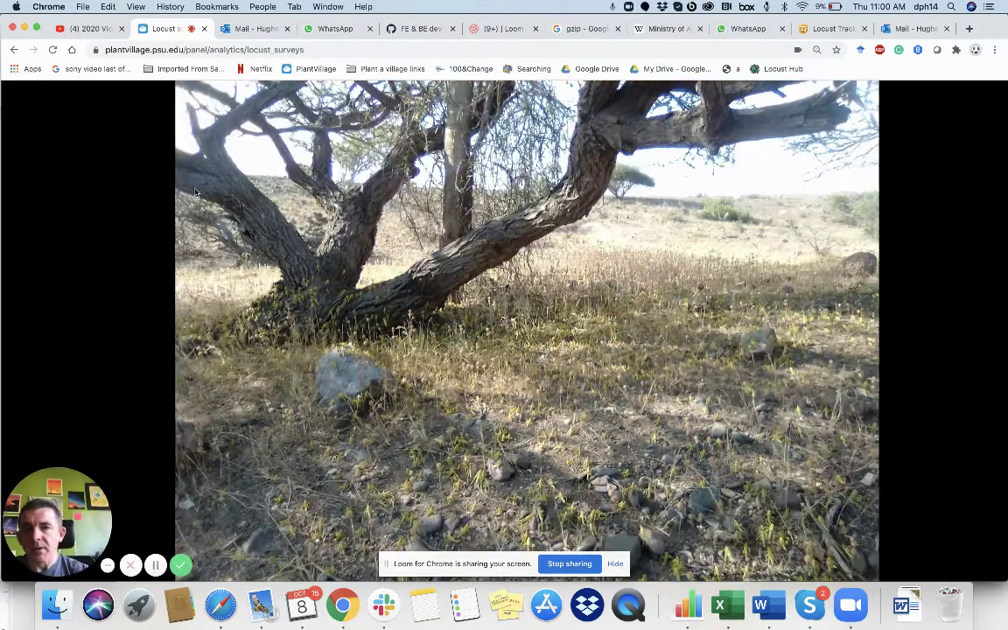
pyautogui.click(93, 150)
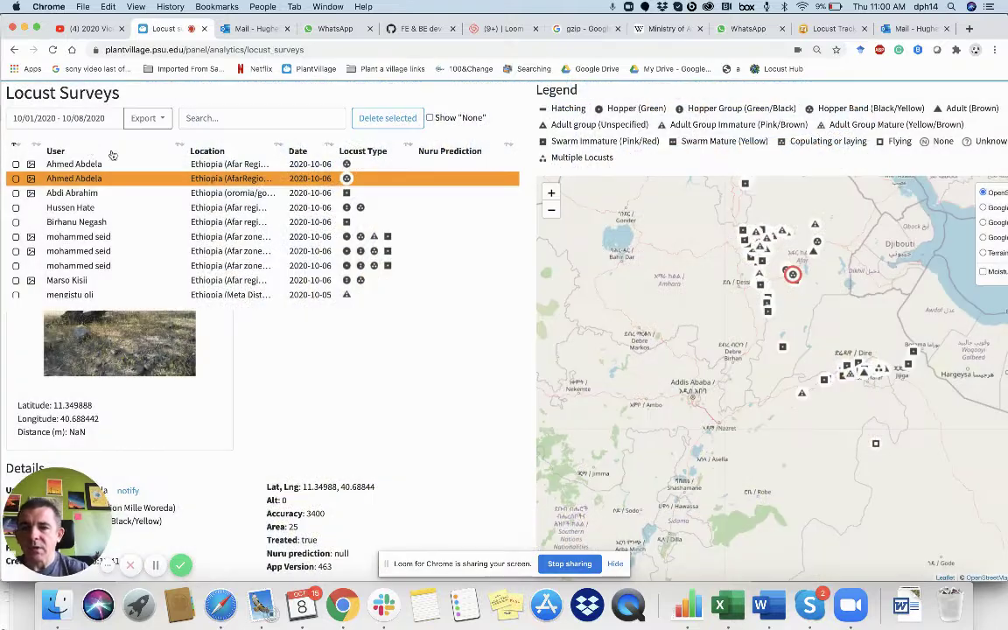
# Step: Include the "None" surveys in the results and focus the map on those in southeastern Ethiopia, southwest of Gode
pyautogui.scroll(-2, 280, 237)
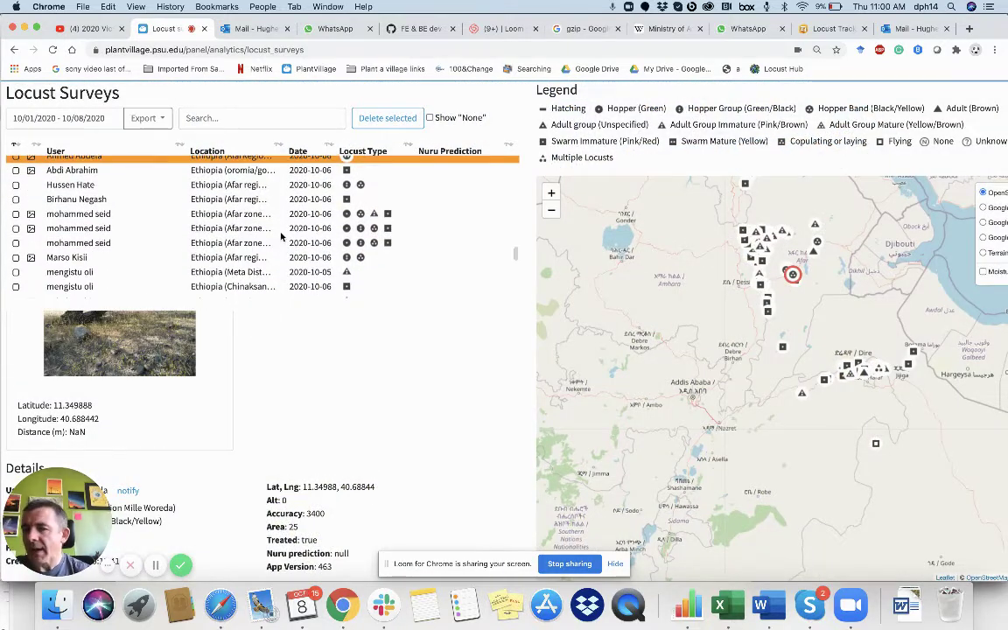
pyautogui.scroll(-2, 280, 237)
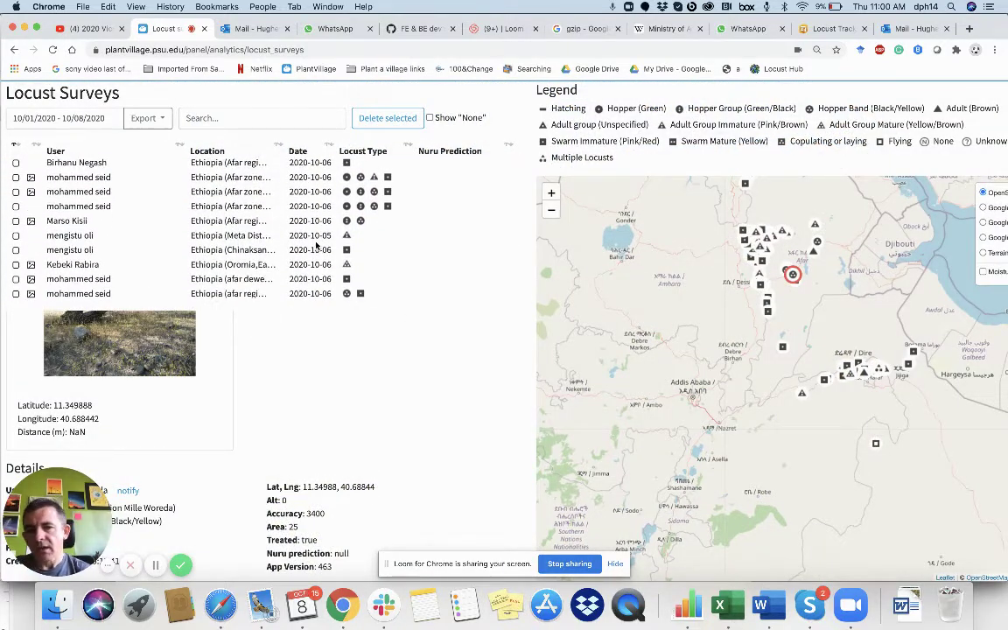
pyautogui.moveTo(768, 444); pyautogui.dragTo(759, 440)
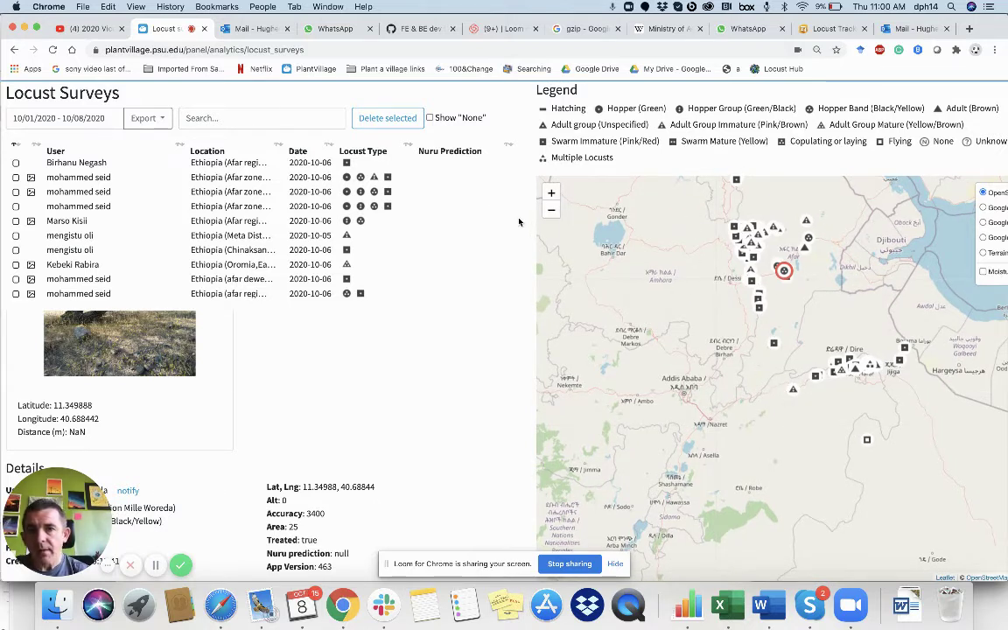
pyautogui.click(429, 117)
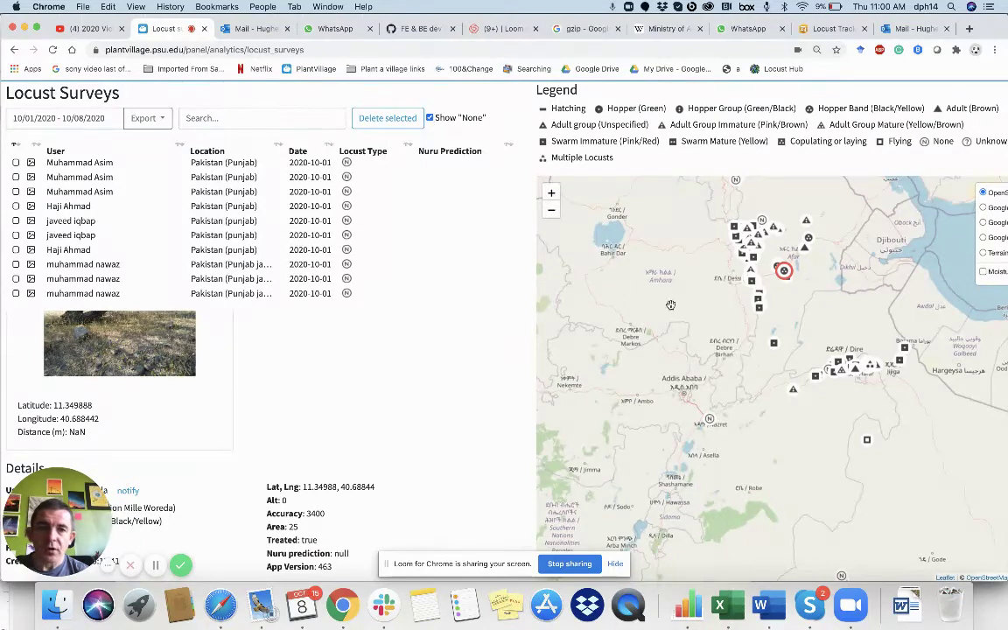
pyautogui.scroll(-2, 670, 304)
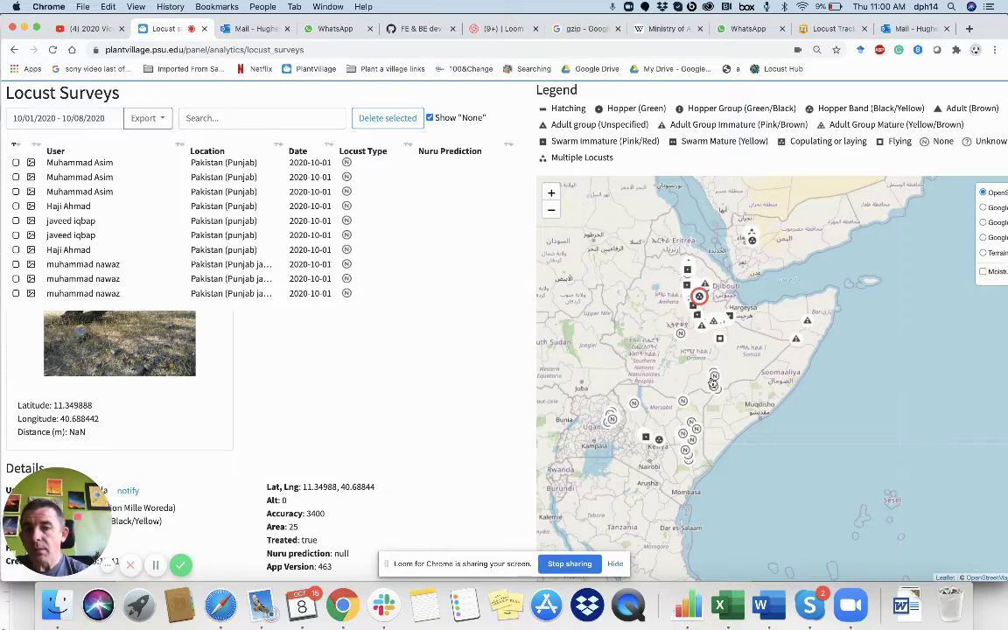
pyautogui.scroll(2, 713, 382)
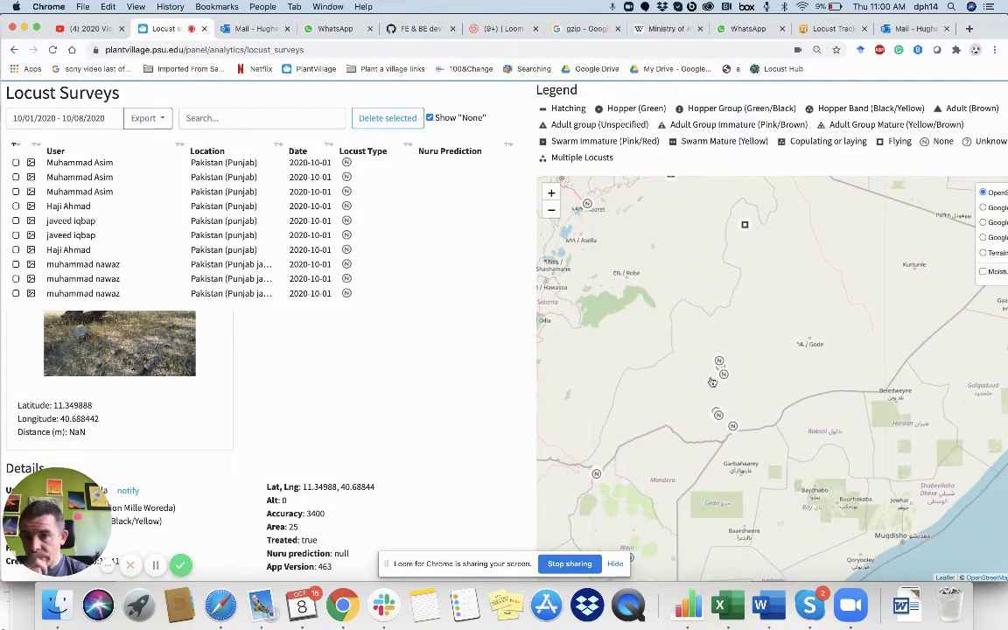
# Step: Bring the Dire Dawa area back into view on the map and open the swarm survey just west of the city
pyautogui.click(283, 118)
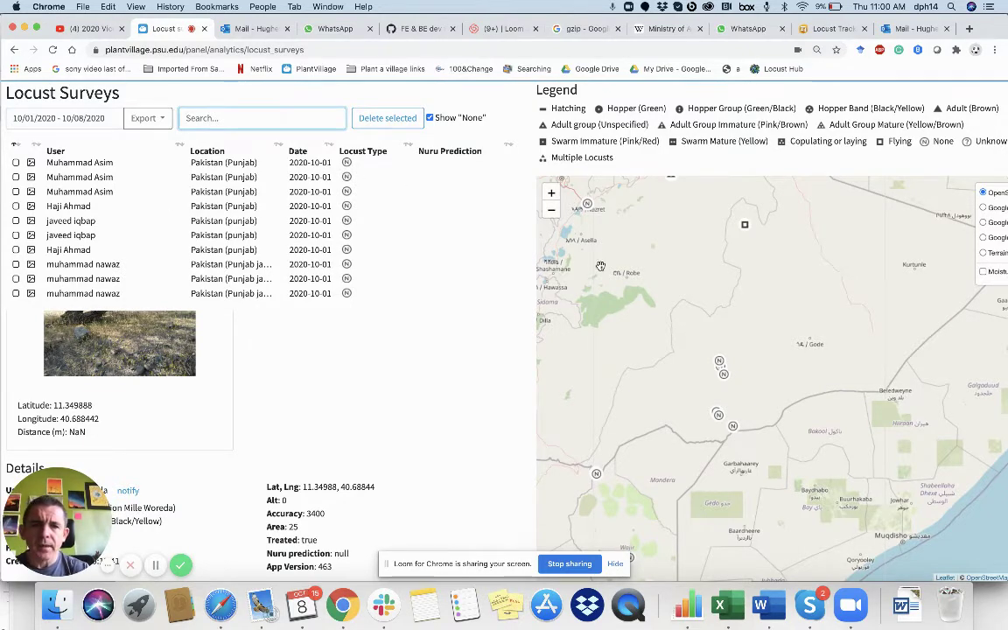
pyautogui.moveTo(541, 245); pyautogui.dragTo(656, 360)
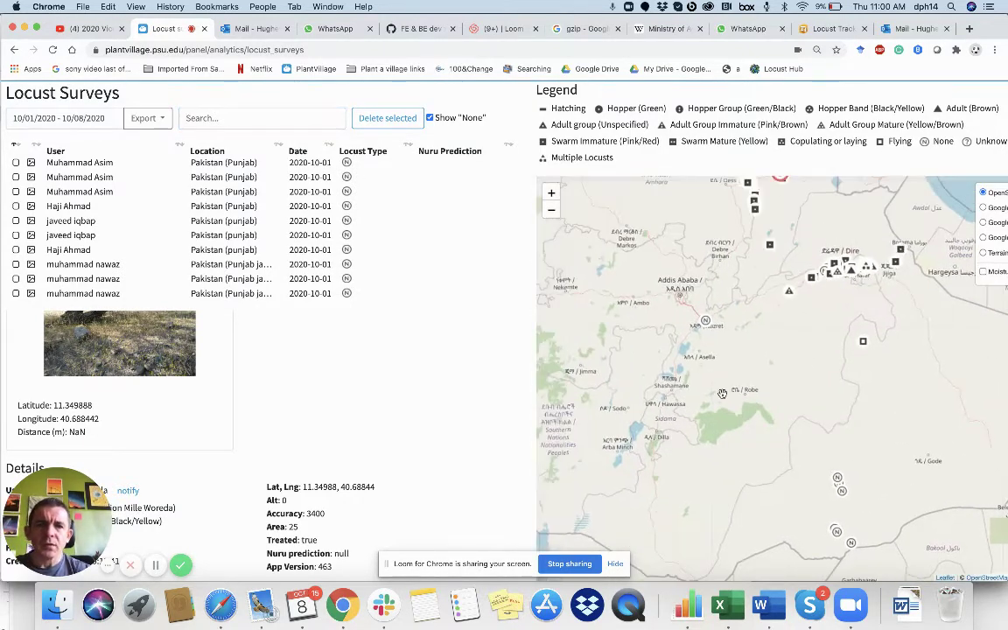
pyautogui.click(810, 277)
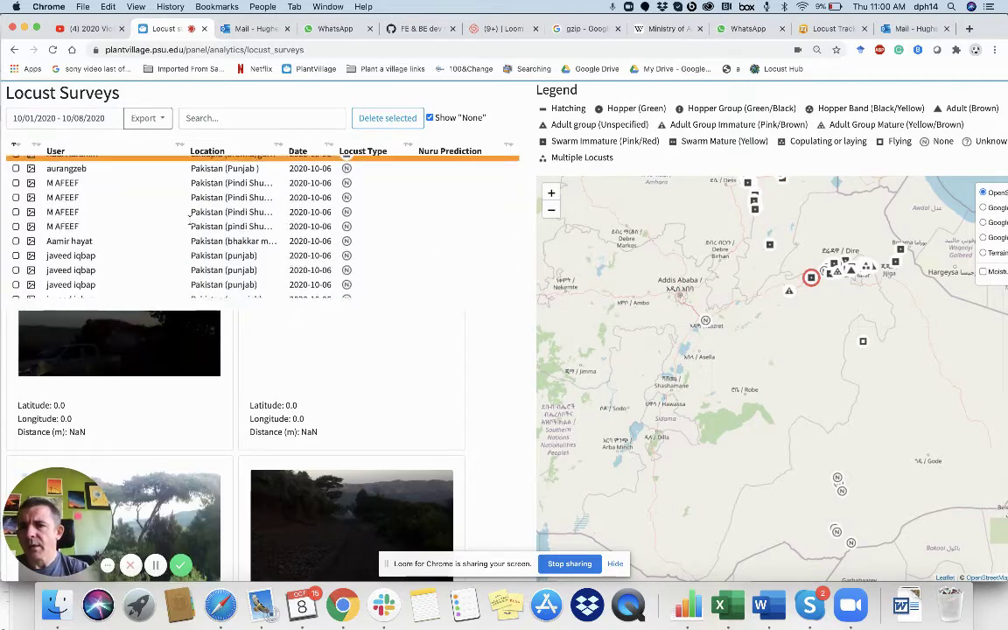
# Step: Search the surveys by the selected surveyor's first name and view the matching reports on the map from Dire Dawa to the Somali border
pyautogui.click(234, 118)
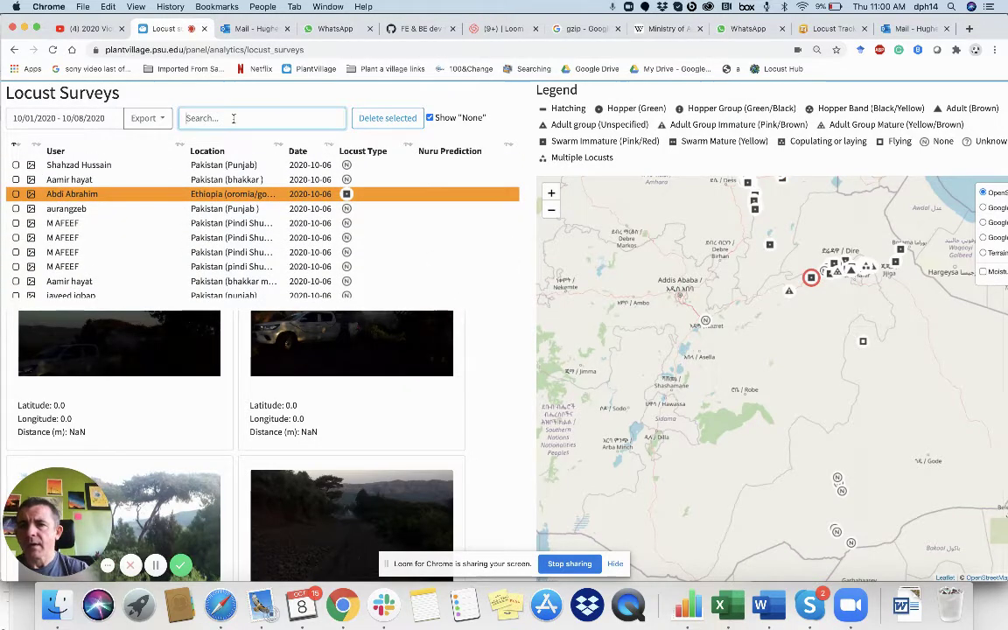
pyautogui.write('Abd')
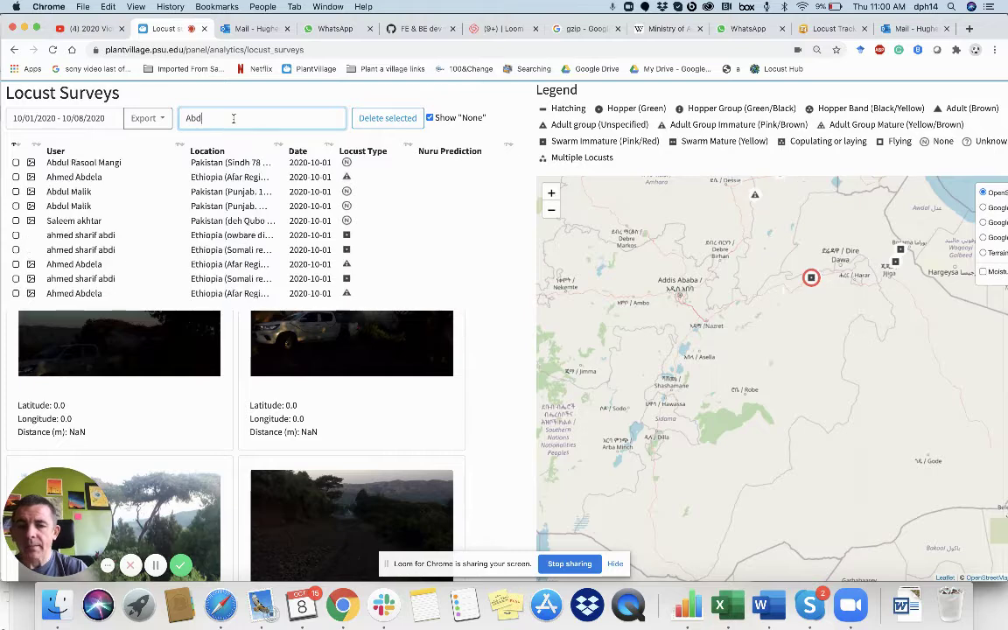
pyautogui.write('i')
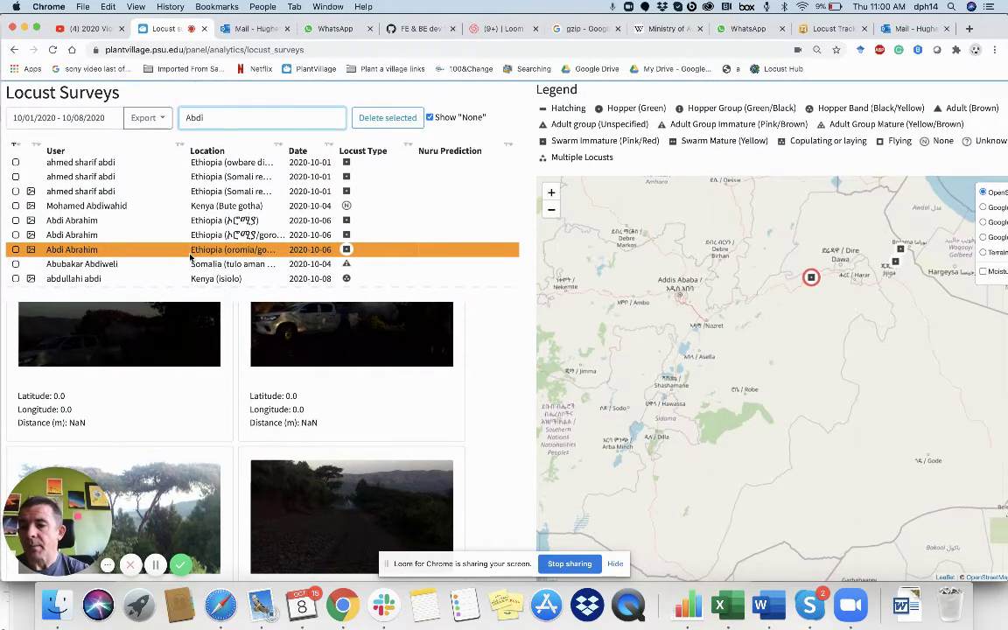
pyautogui.moveTo(787, 316)
pyautogui.mouseDown()
pyautogui.moveTo(731, 343)
pyautogui.moveTo(693, 324)
pyautogui.mouseUp()
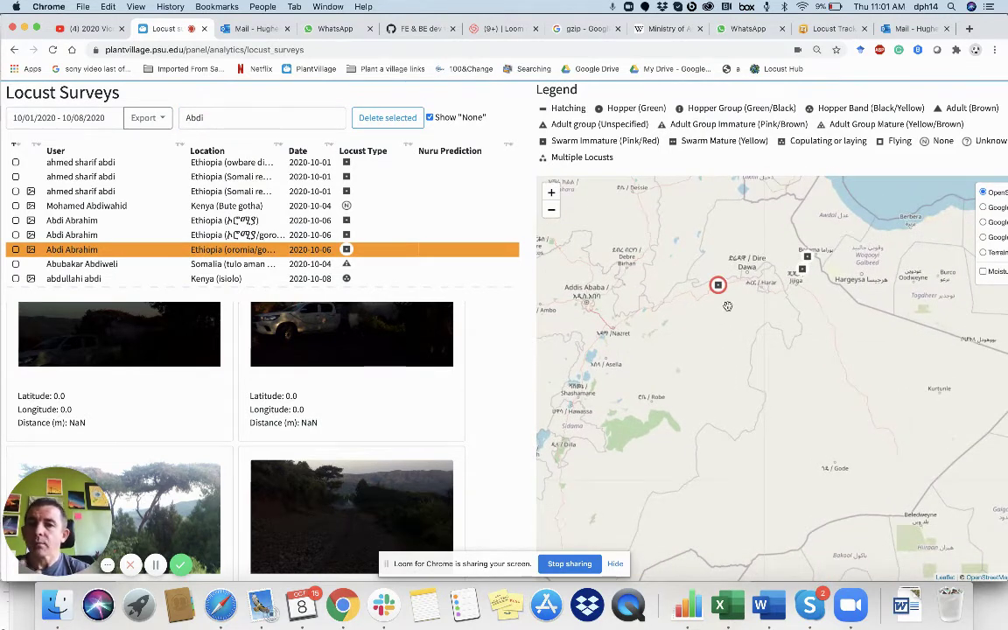